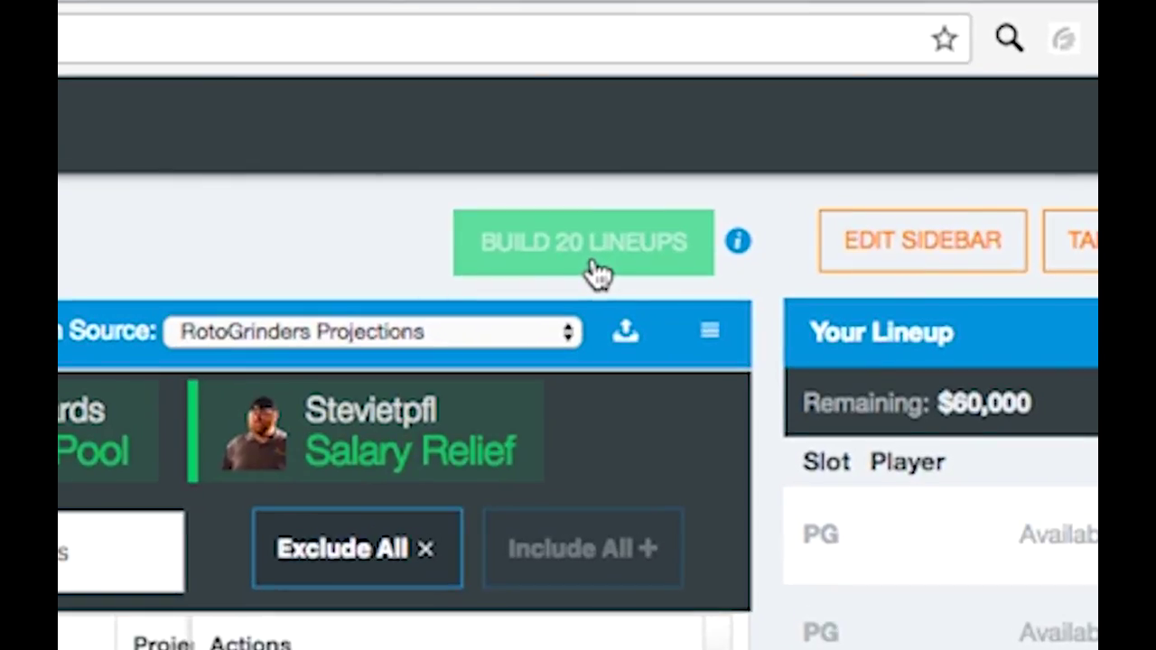
# Build 20 FanDuel NBA lineups for the 7:30pm Main slate, then export and open the CSV download.
pyautogui.click(591, 269)
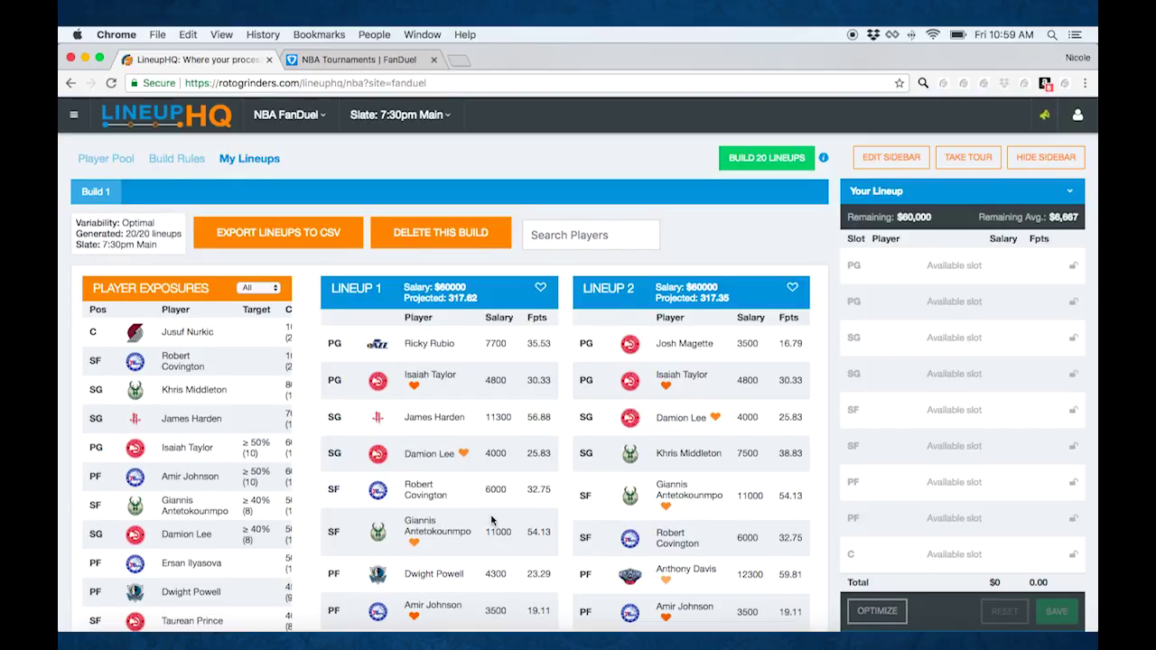
pyautogui.scroll(-5, 491, 521)
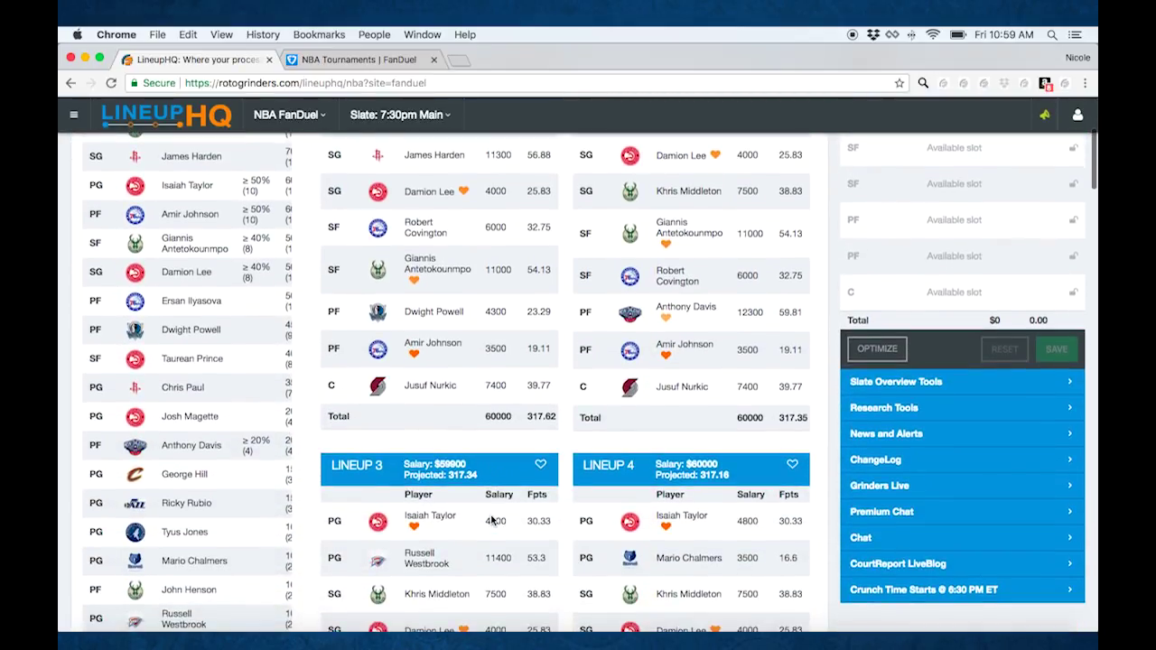
pyautogui.scroll(1, 542, 302)
pyautogui.scroll(4, 541, 301)
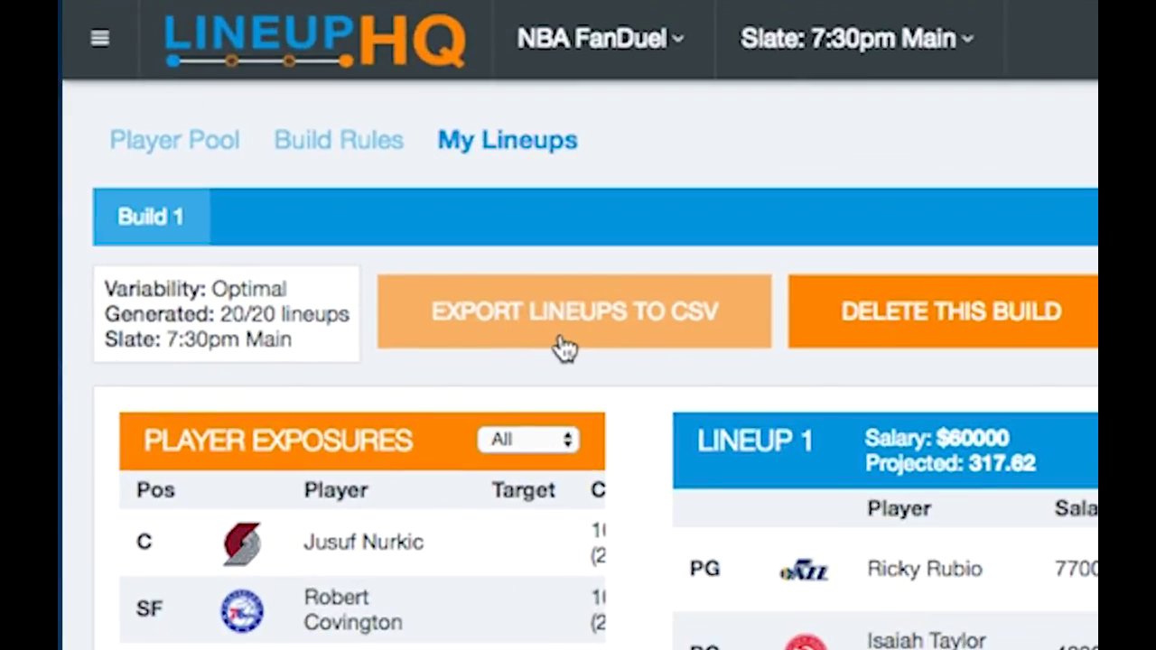
pyautogui.click(564, 347)
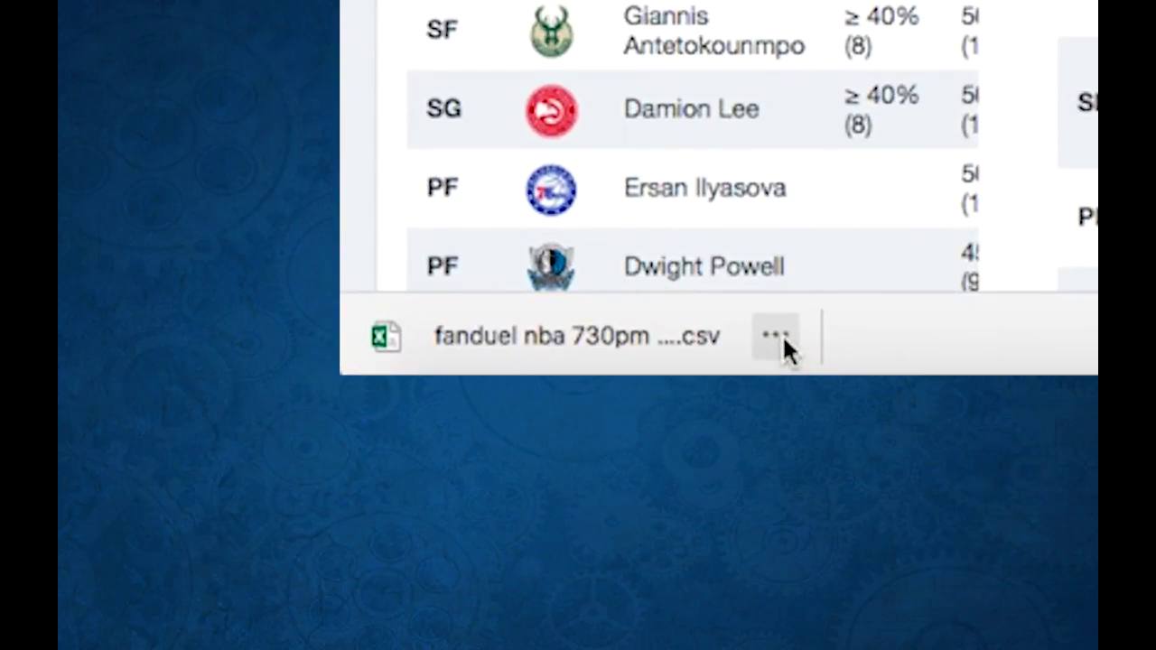
pyautogui.click(217, 617)
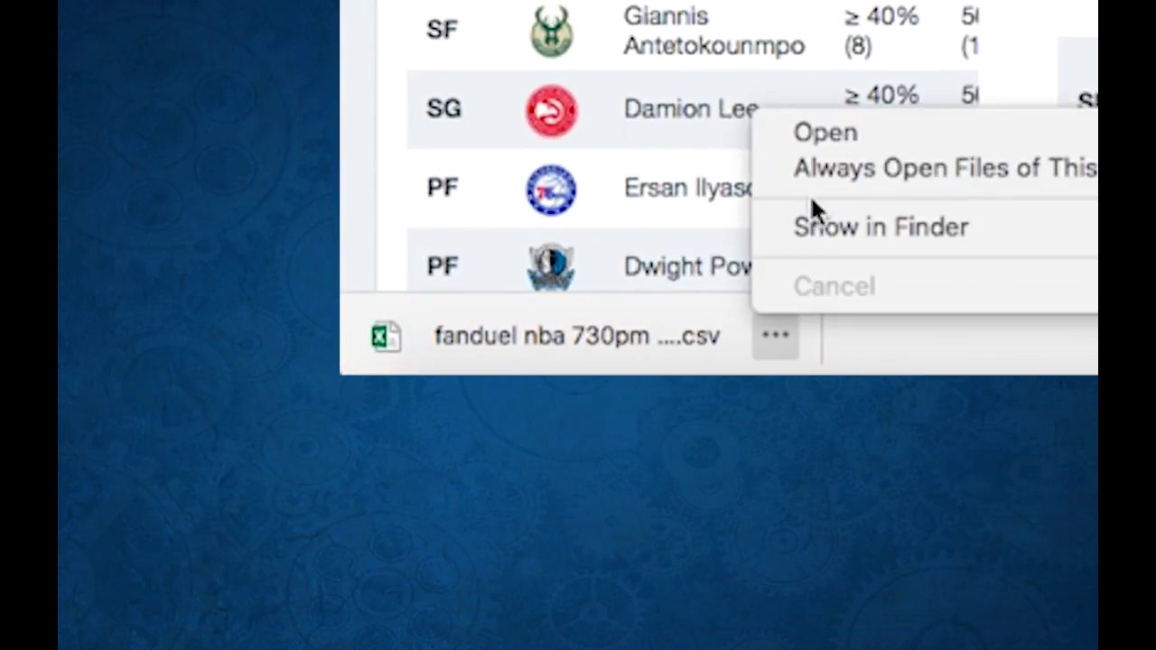
# Open the lineup CSV in Excel, check cell A2, then save and close fanduel nba 730pm Main (2).csv.
pyautogui.click(827, 135)
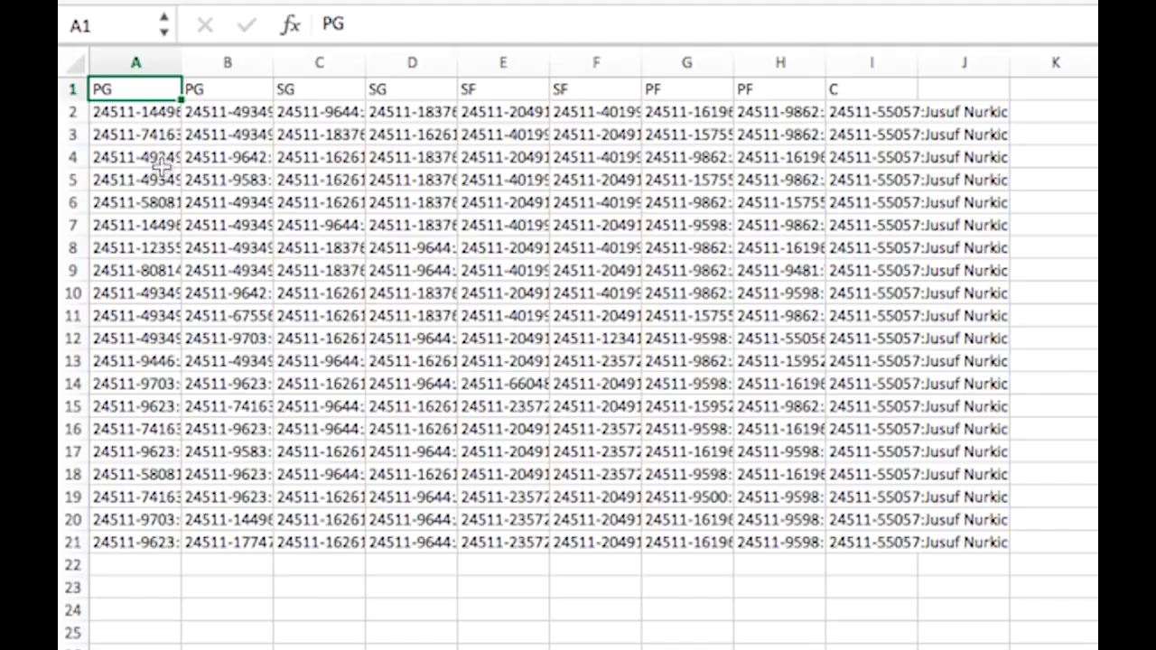
pyautogui.click(155, 115)
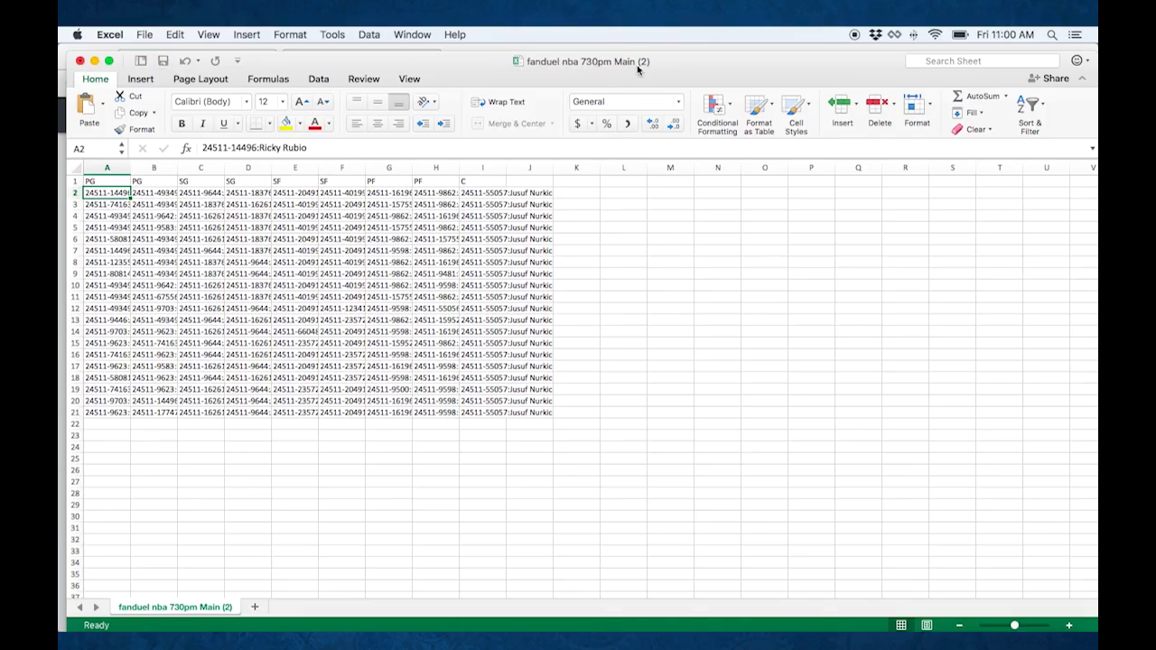
pyautogui.click(80, 61)
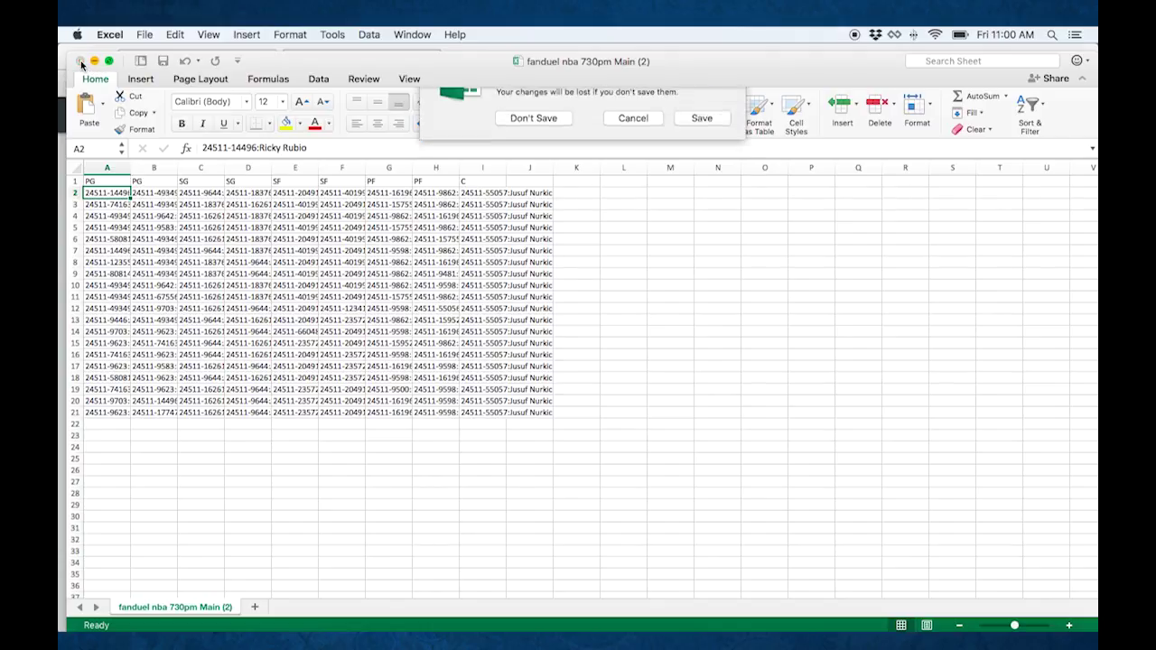
pyautogui.click(701, 161)
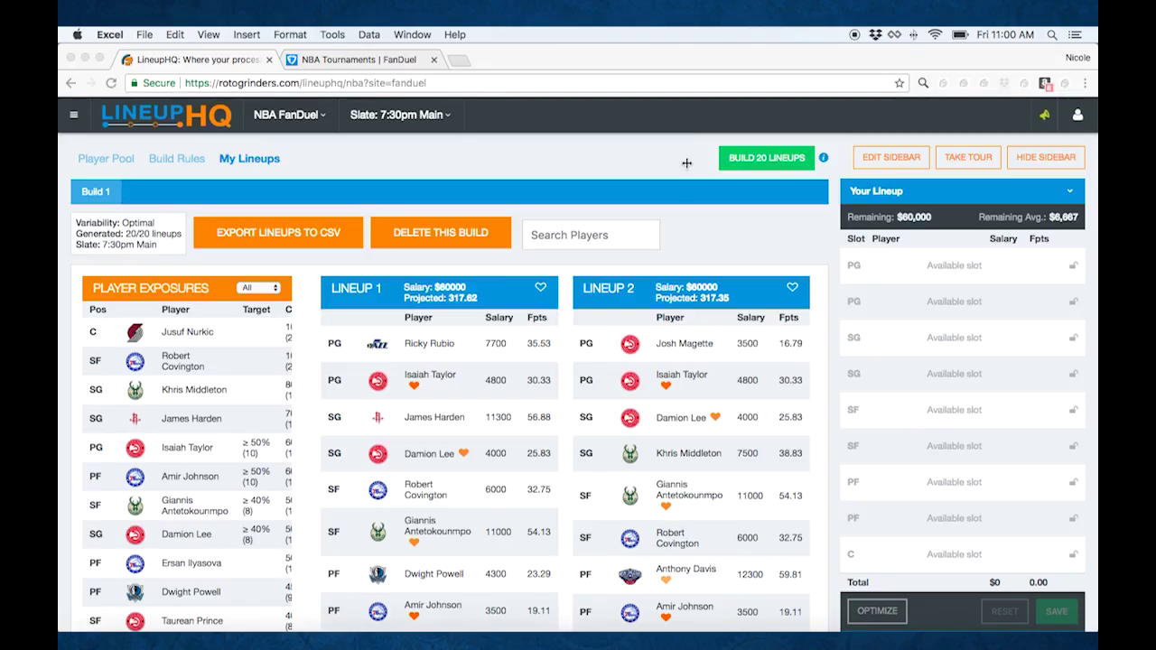
# Open the $25K Fri NBA Measles Shot contest entry page and scroll to the lineup upload option.
pyautogui.click(315, 60)
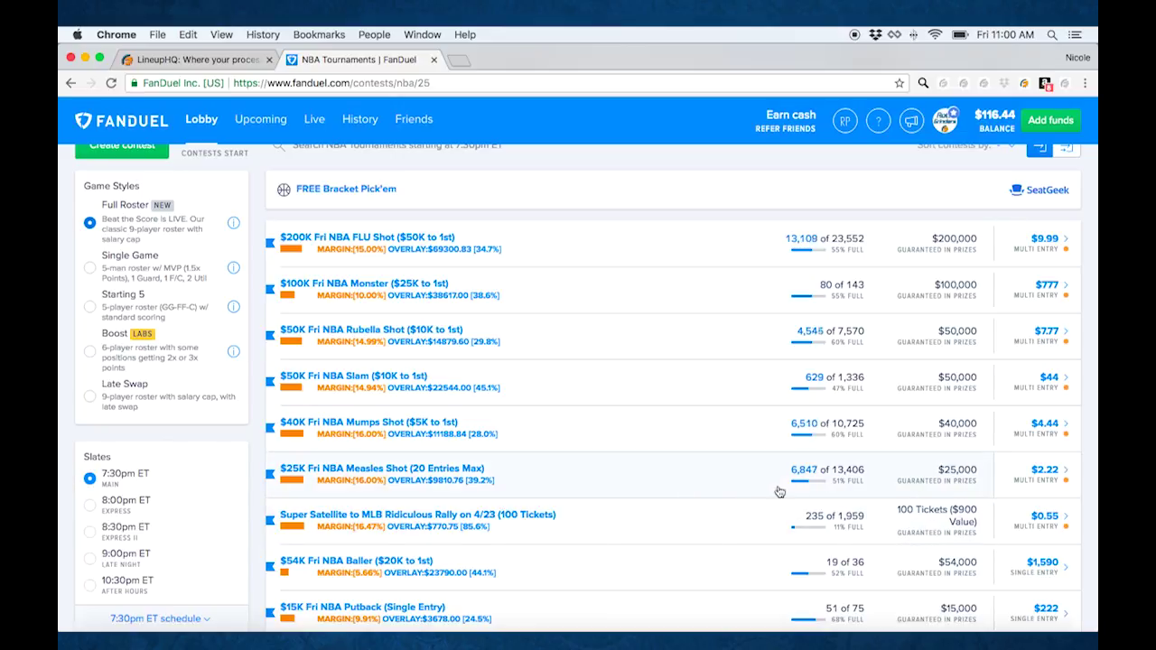
pyautogui.click(1024, 488)
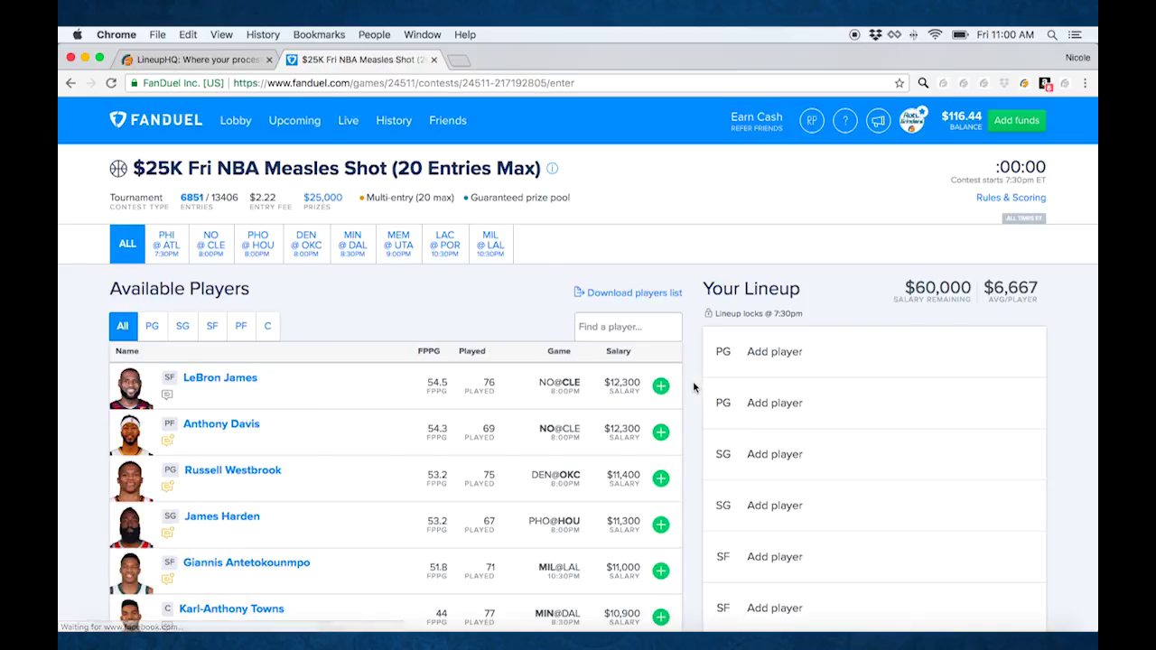
pyautogui.scroll(-10, 756, 392)
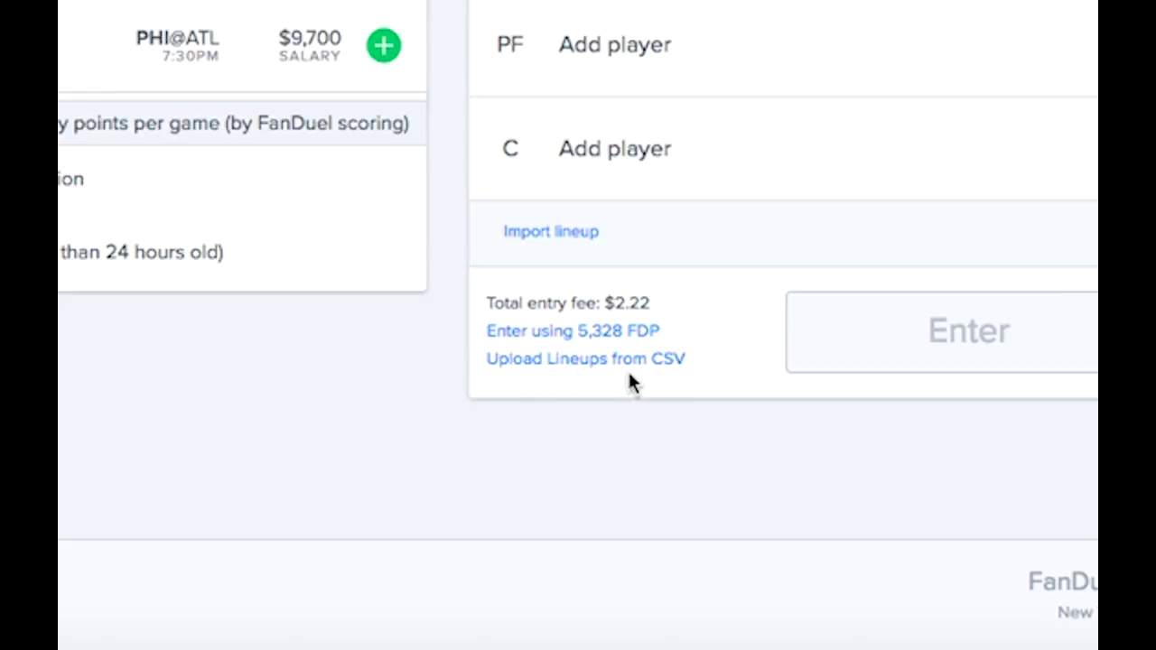
# Upload fanduel nba 730pm Main (2).csv to the Measles Shot contest and enter all 20 lineups.
pyautogui.click(575, 361)
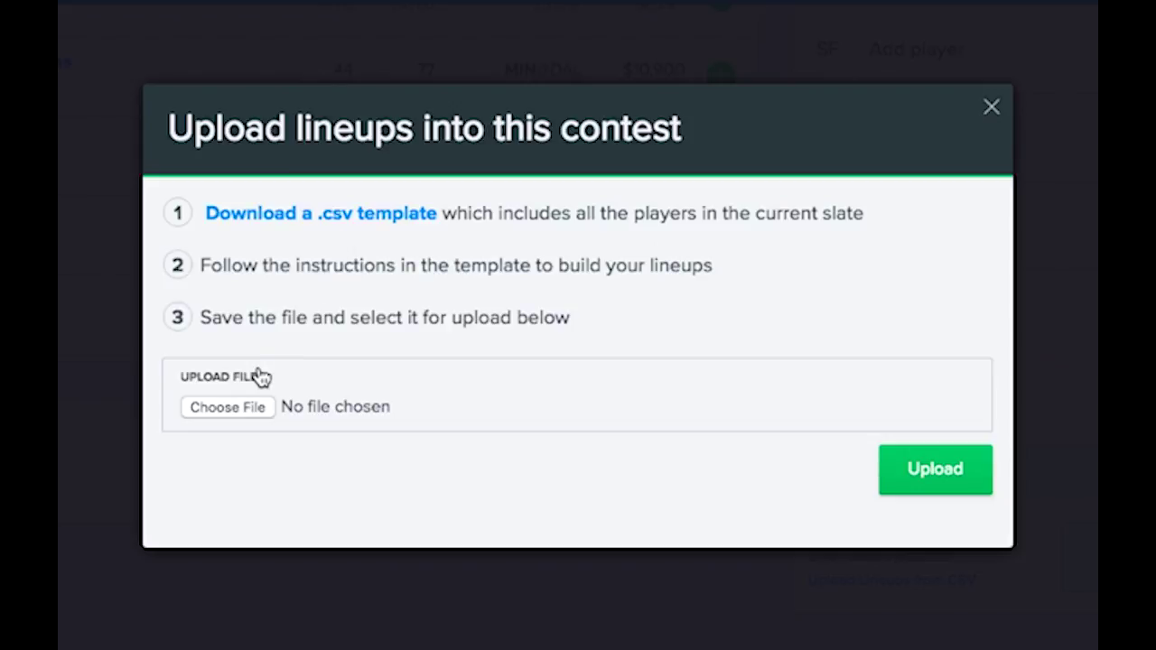
pyautogui.click(227, 407)
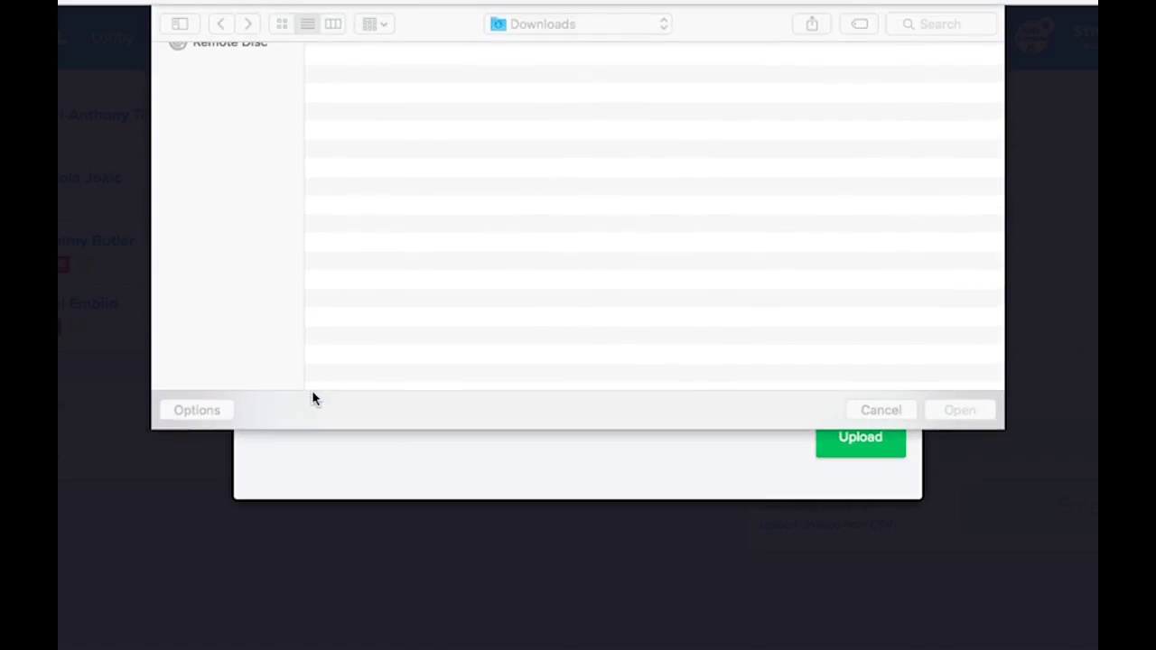
pyautogui.click(479, 79)
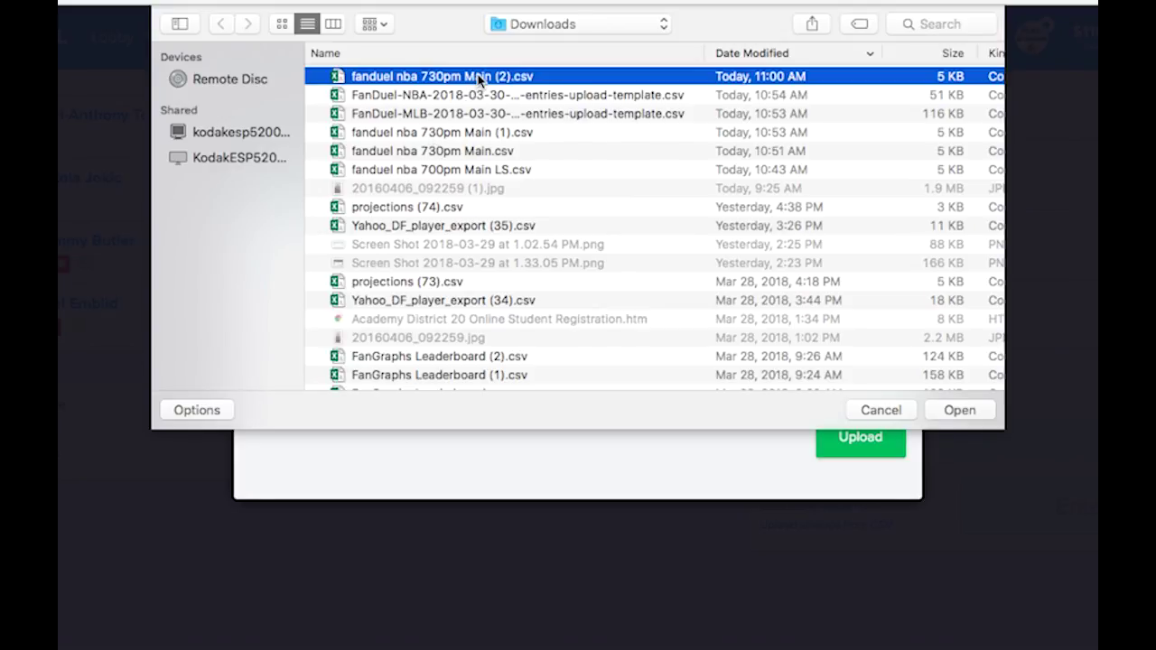
pyautogui.click(946, 414)
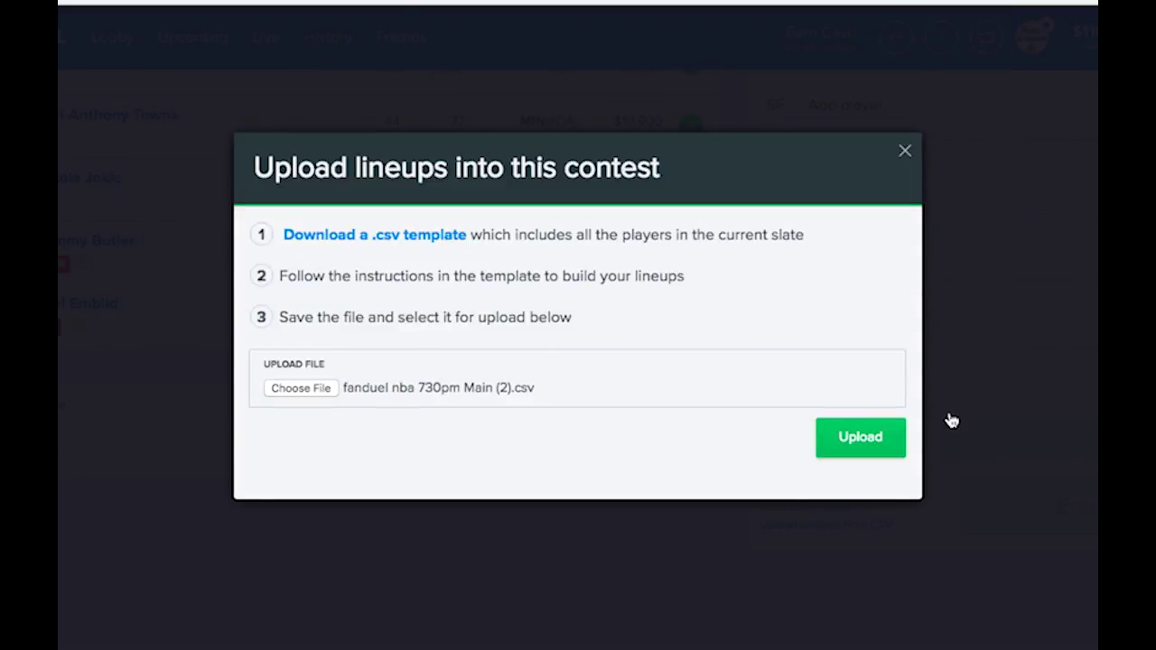
pyautogui.click(854, 444)
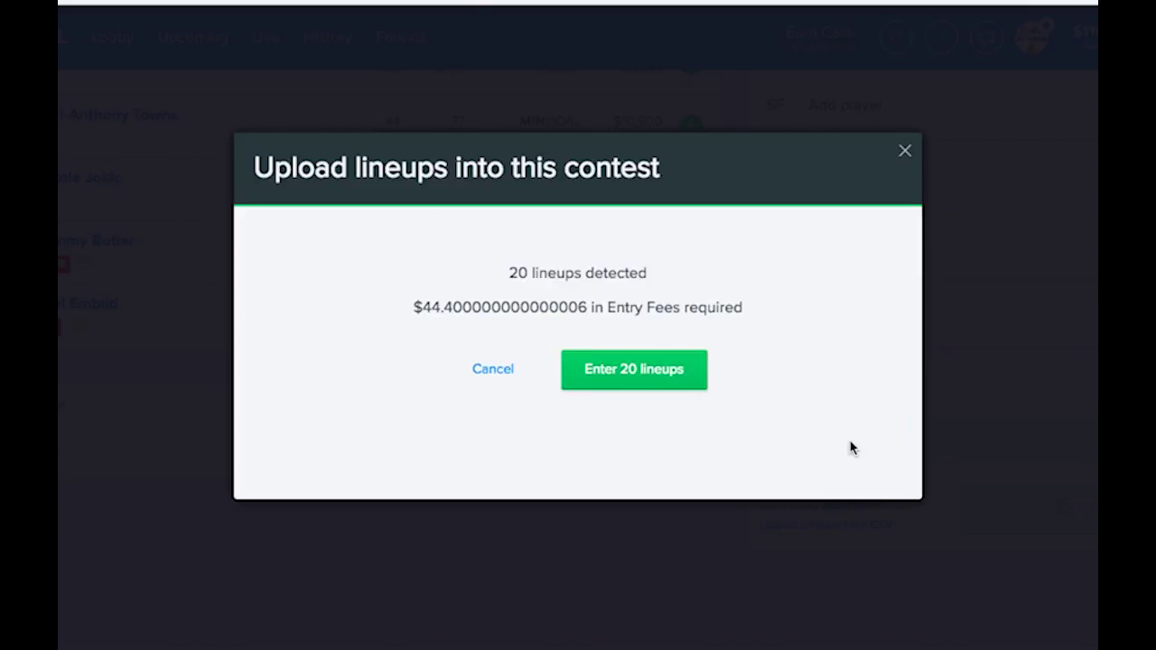
pyautogui.click(643, 387)
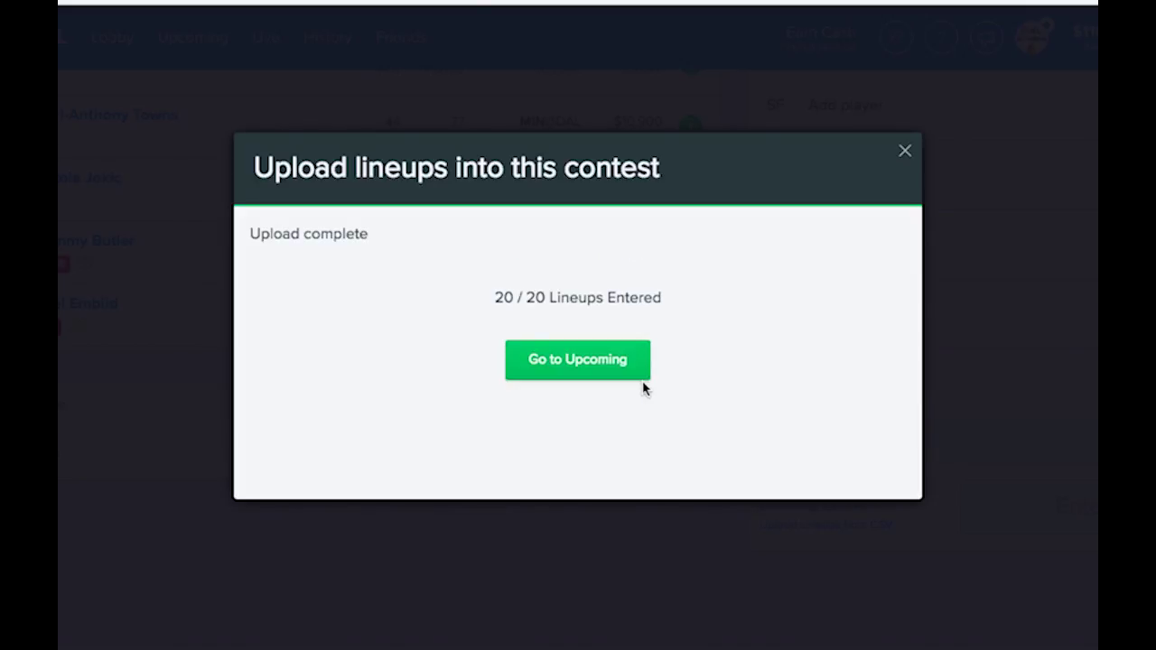
pyautogui.click(534, 361)
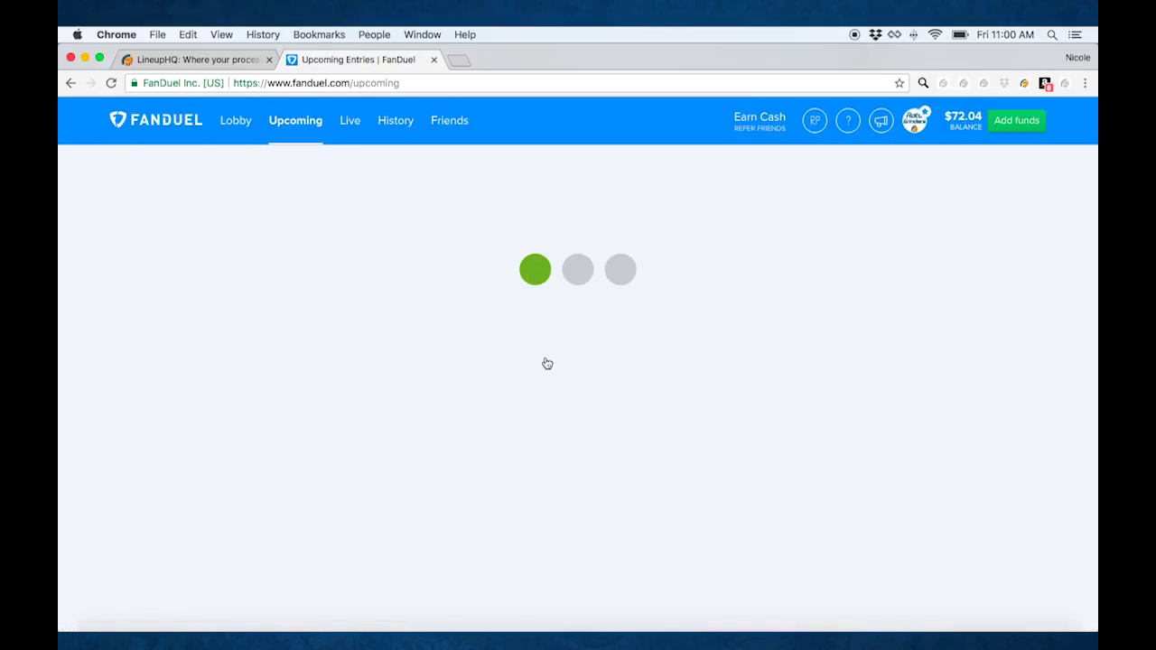
# Scroll through the entered NBA lineups on FanDuel's Upcoming page, then return to LineupHQ.
pyautogui.scroll(-4, 316, 394)
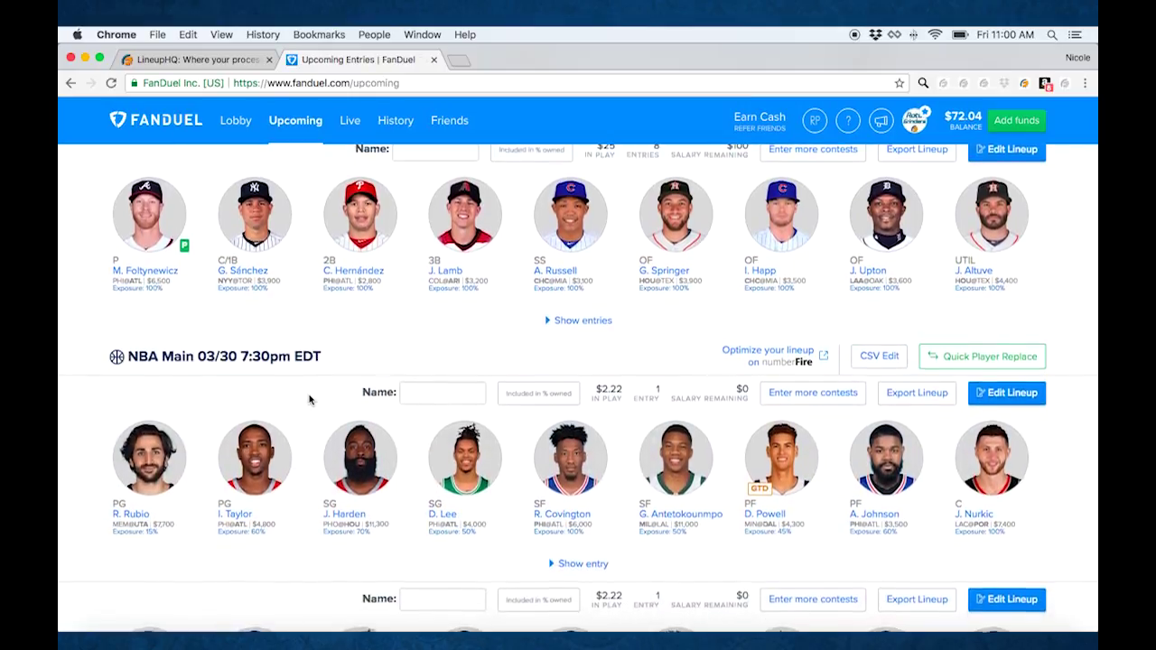
pyautogui.scroll(-10, 308, 399)
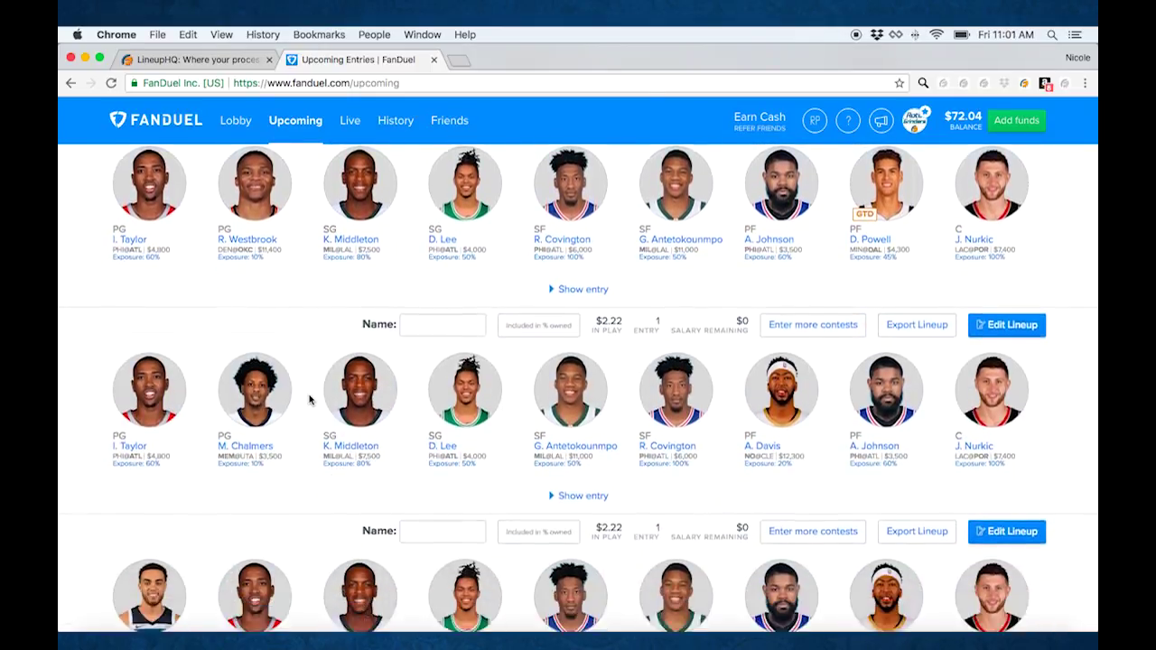
pyautogui.scroll(-10, 309, 399)
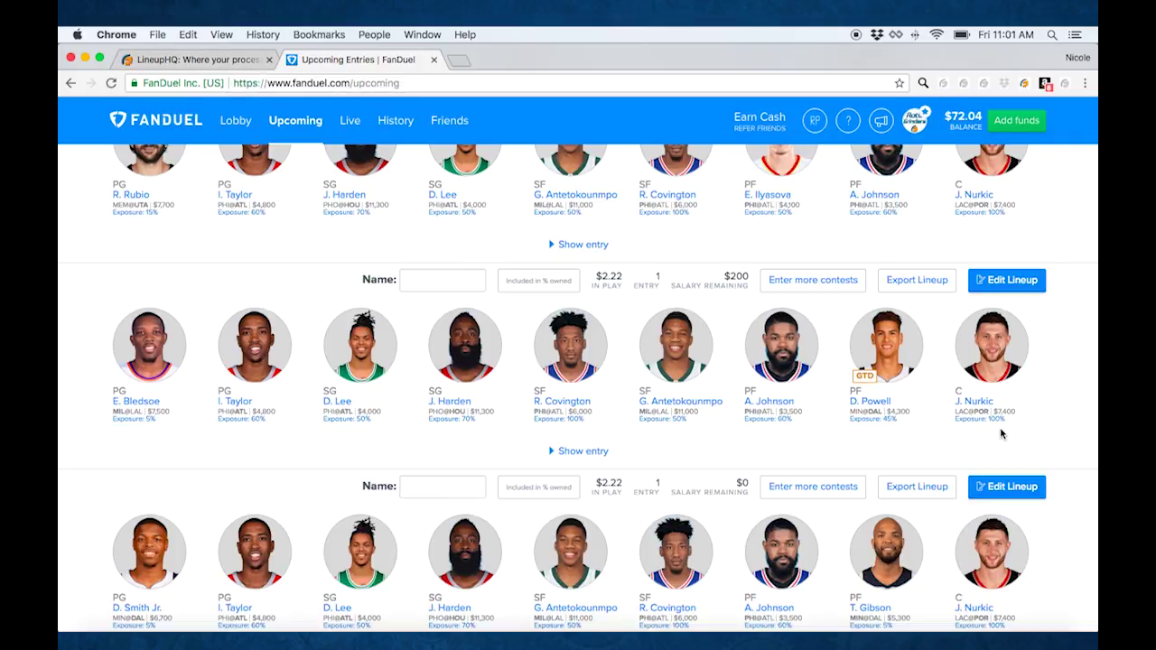
pyautogui.click(175, 64)
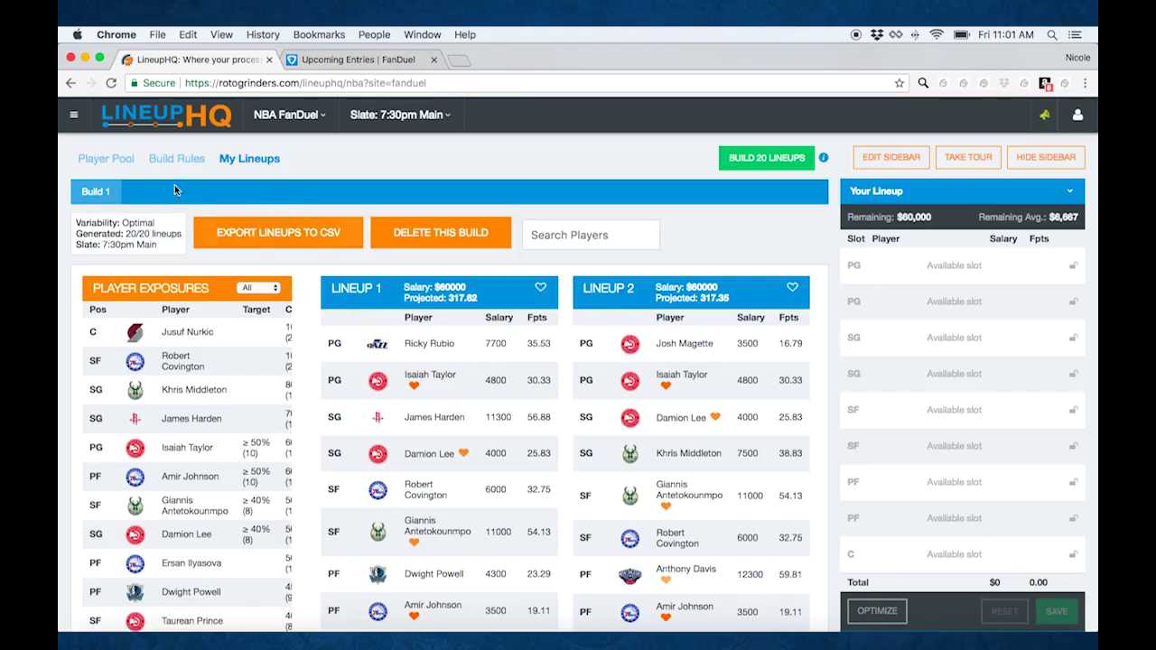
# Filter the player pool to centers, exclude Jusuf Nurkic, and build 20 new lineups.
pyautogui.click(105, 160)
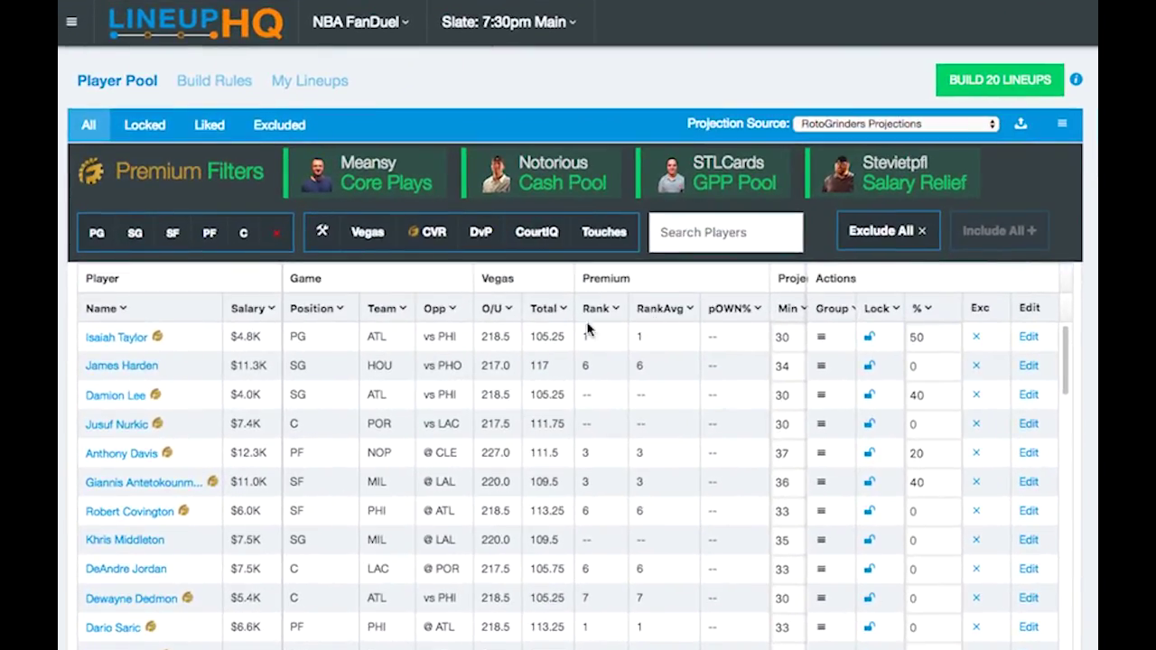
pyautogui.click(244, 237)
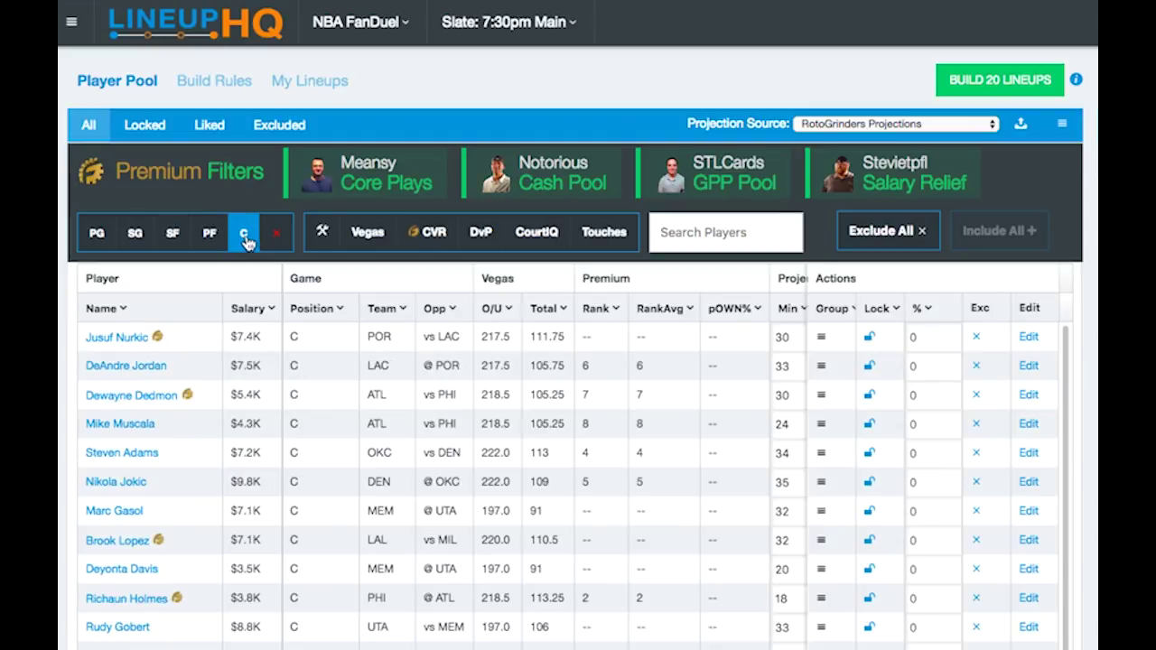
pyautogui.click(977, 338)
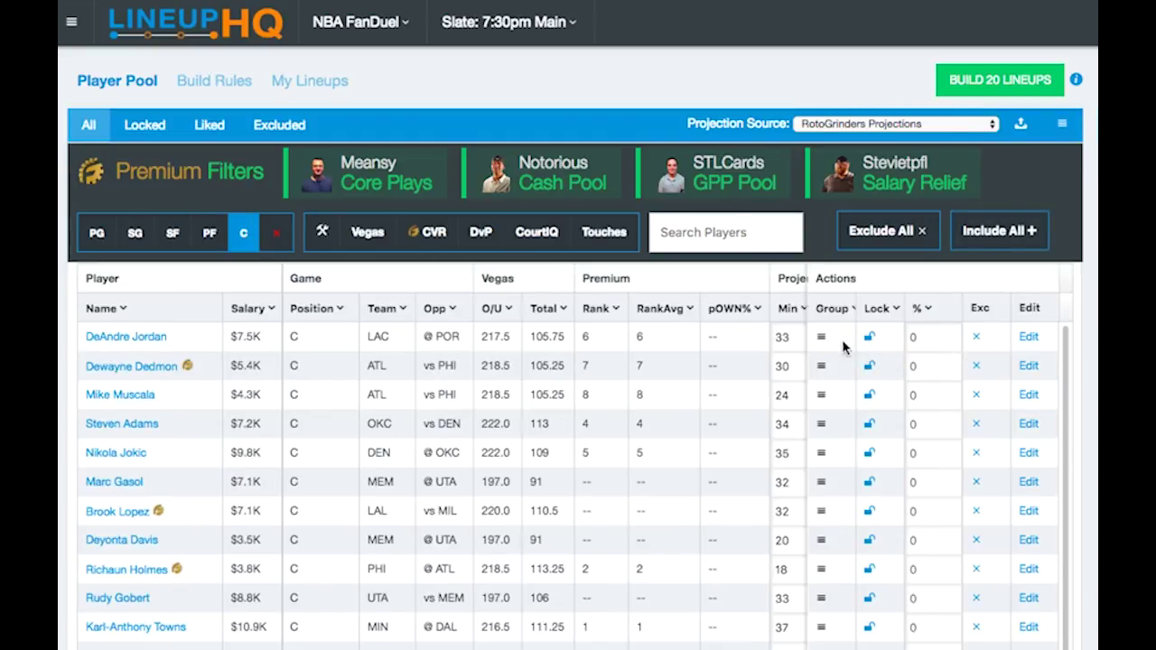
pyautogui.click(960, 90)
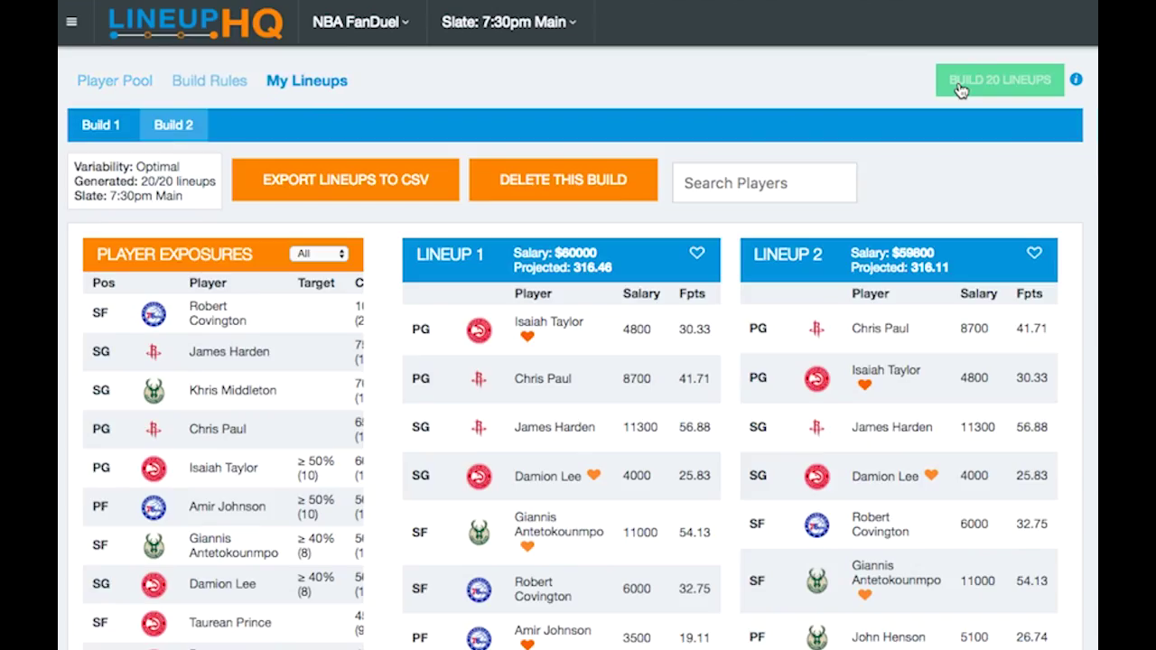
# Export the second build to fanduel nba 730pm Main (3).csv, open it, and return to FanDuel's Upcoming entries.
pyautogui.click(379, 194)
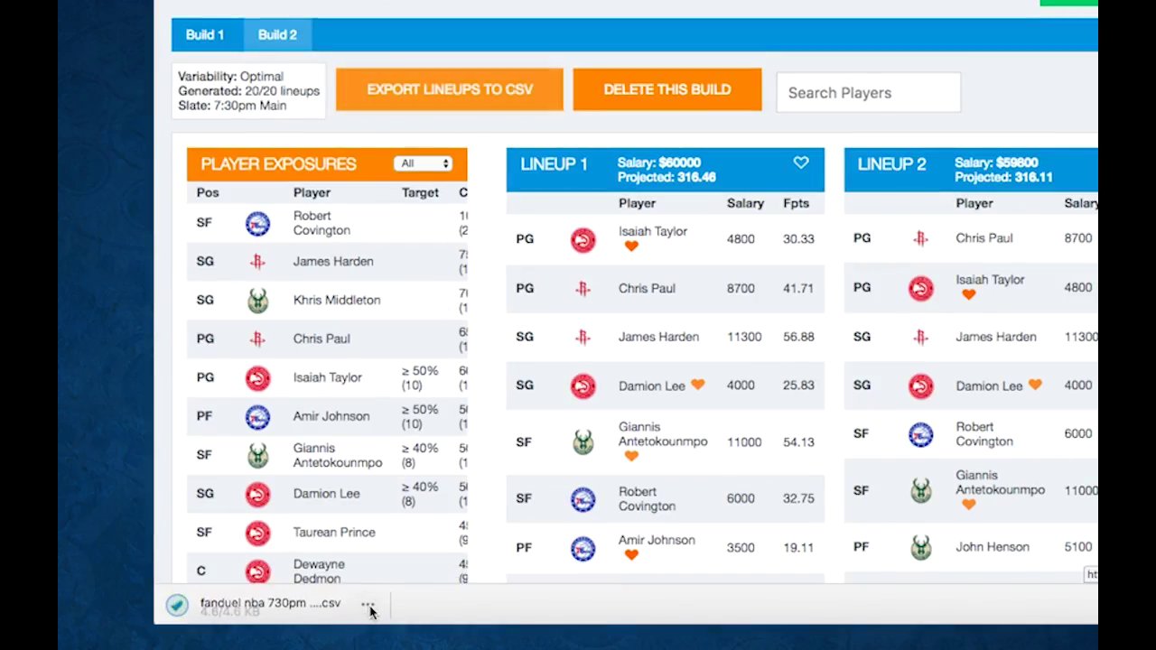
pyautogui.click(369, 605)
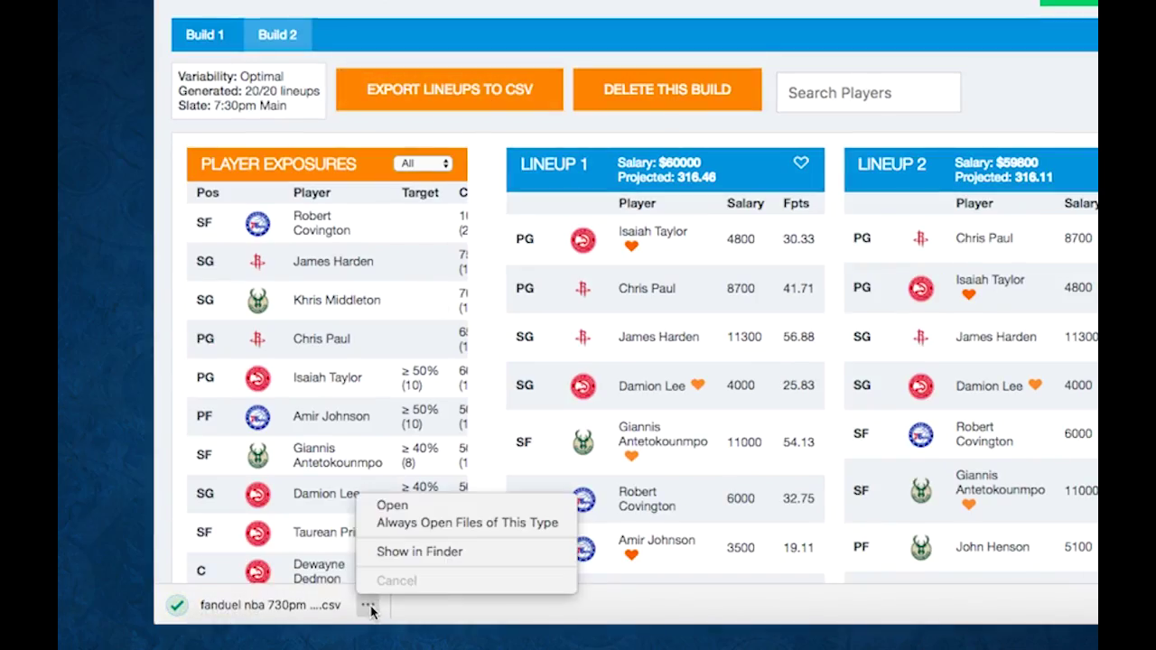
pyautogui.click(394, 508)
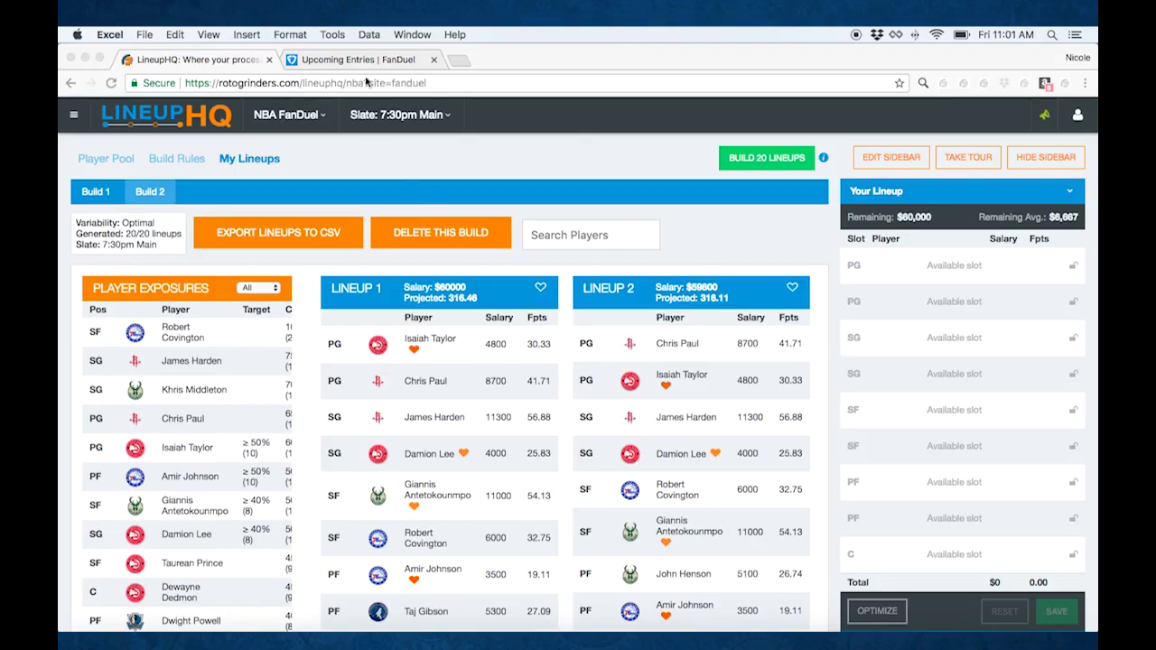
pyautogui.click(357, 61)
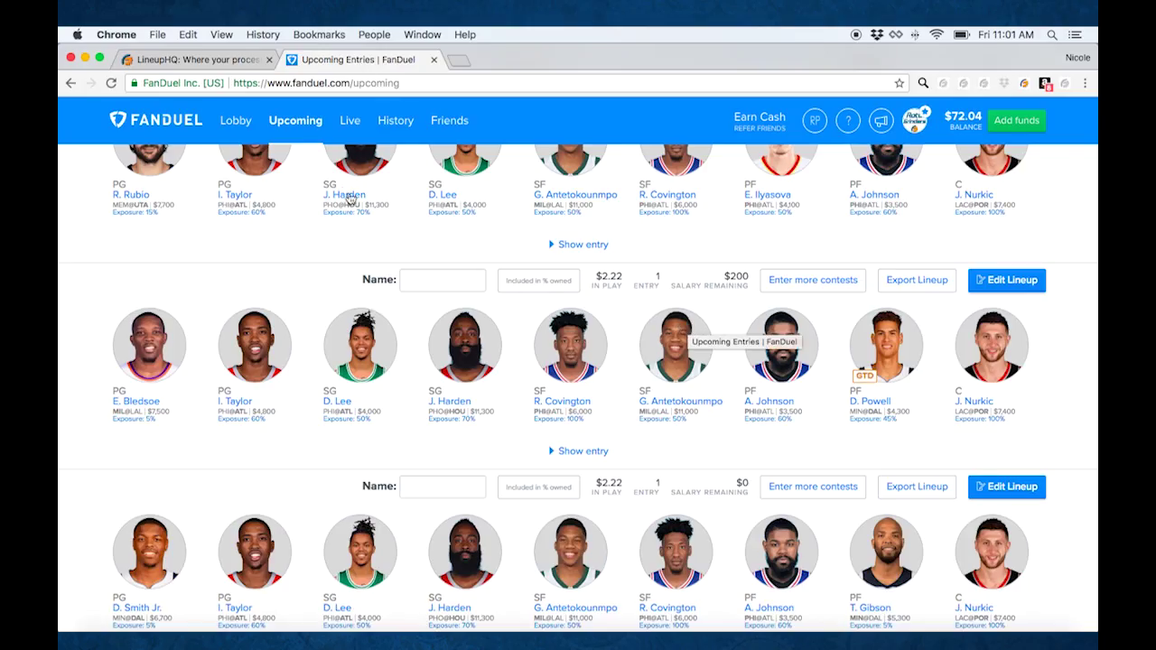
# Scroll up to the NBA Main 03/30 7:30pm section with its CSV Edit button.
pyautogui.scroll(5, 755, 358)
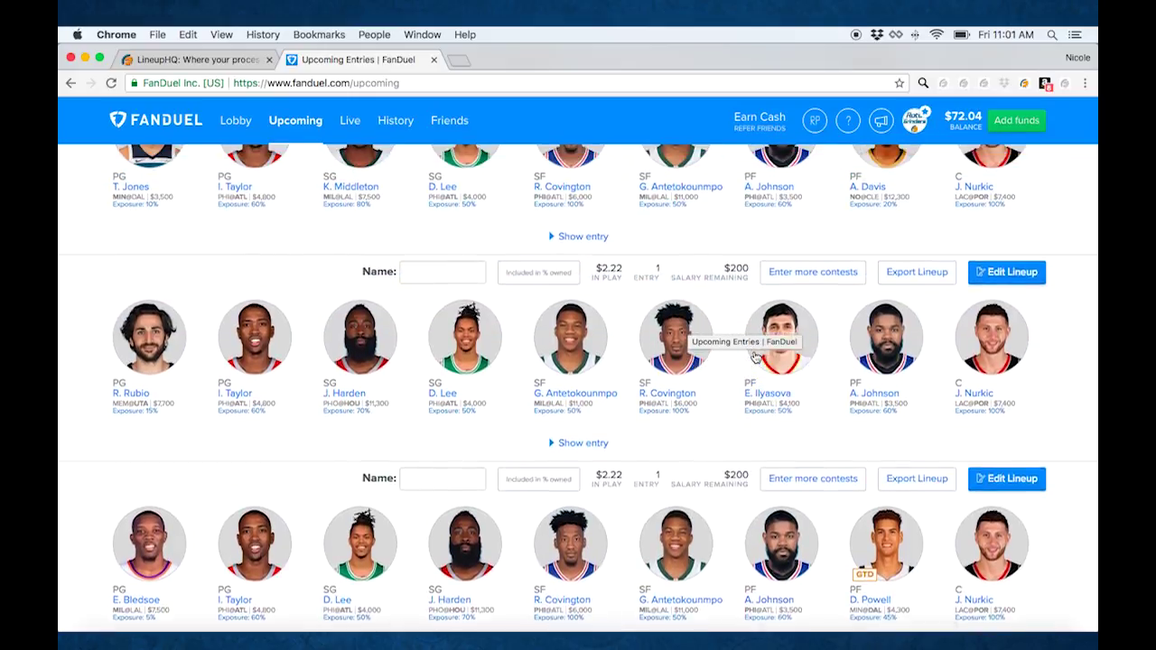
pyautogui.scroll(12, 755, 357)
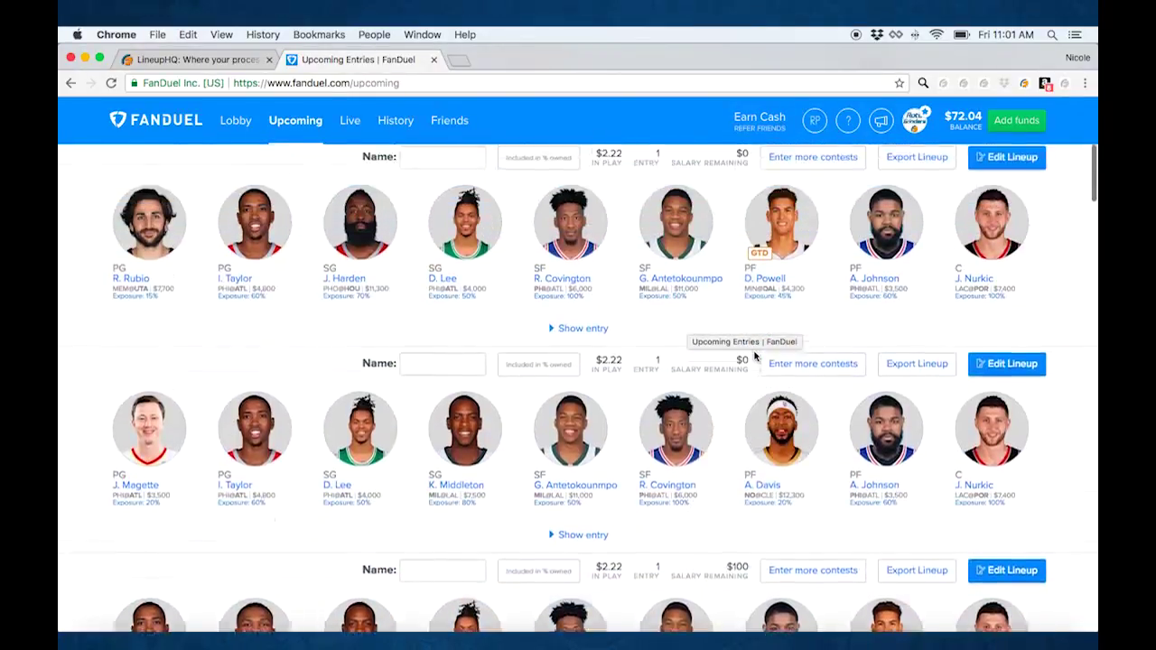
pyautogui.scroll(1, 754, 357)
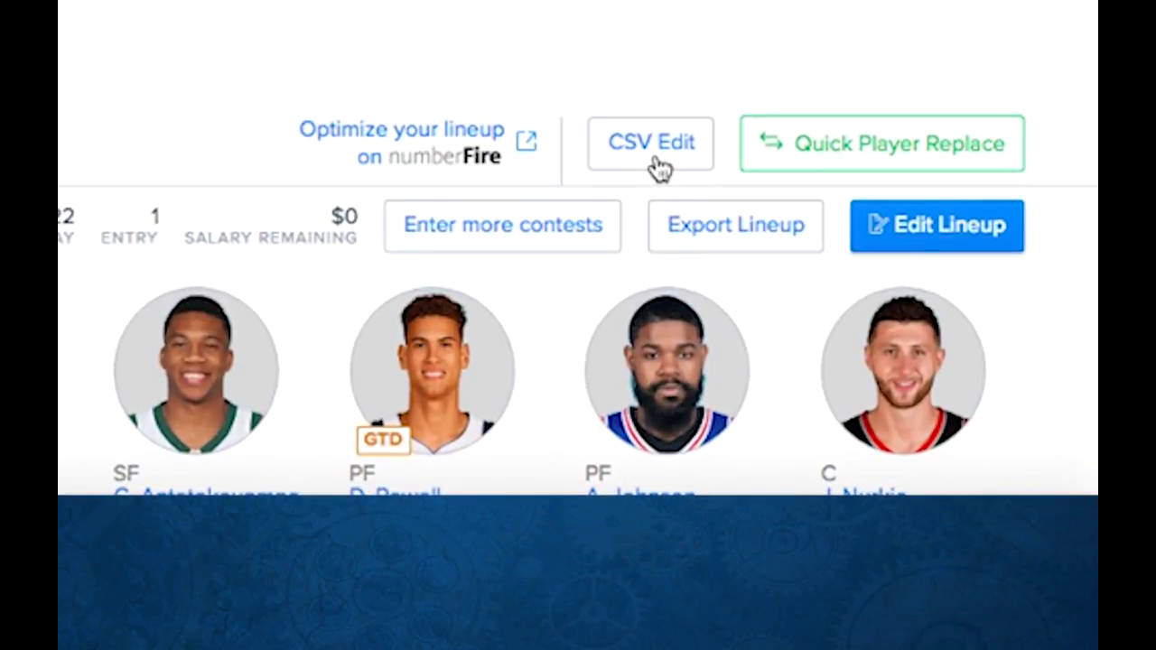
# Download FanDuel's NBA entries upload template through CSV Edit and open it in Excel.
pyautogui.click(658, 167)
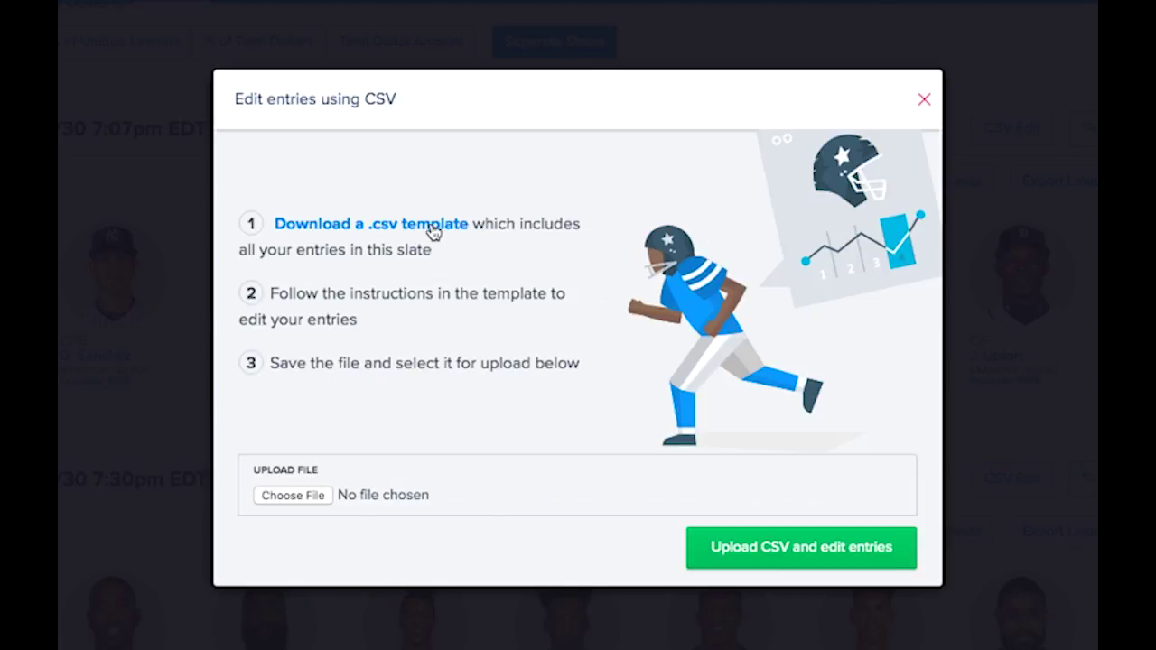
pyautogui.click(90, 646)
pyautogui.click(90, 581)
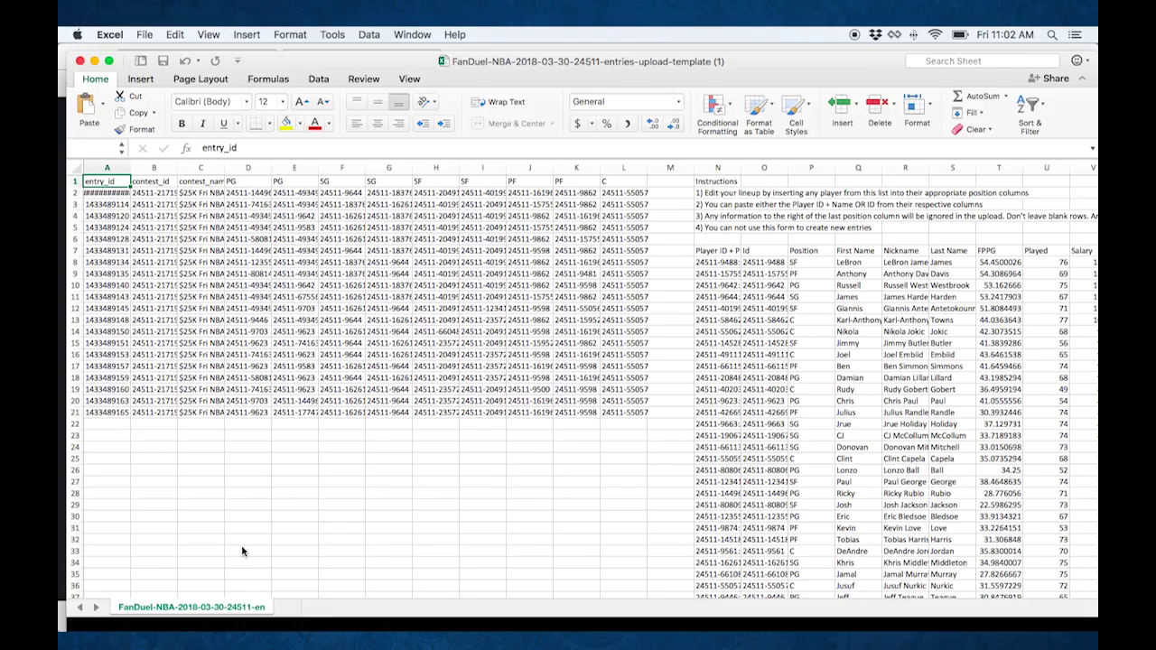
# Widen columns C, B and A and check the player ID format in cell D2.
pyautogui.moveTo(225, 167); pyautogui.dragTo(291, 168)
pyautogui.moveTo(177, 168); pyautogui.dragTo(215, 168)
pyautogui.moveTo(131, 168); pyautogui.dragTo(157, 169)
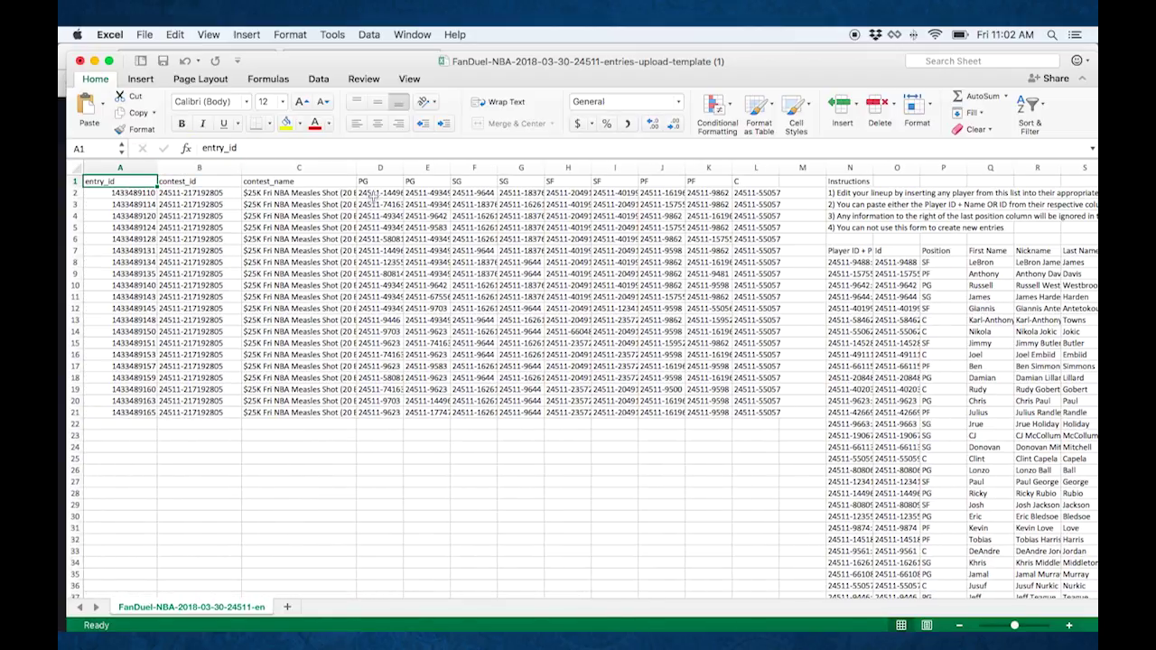
pyautogui.click(375, 192)
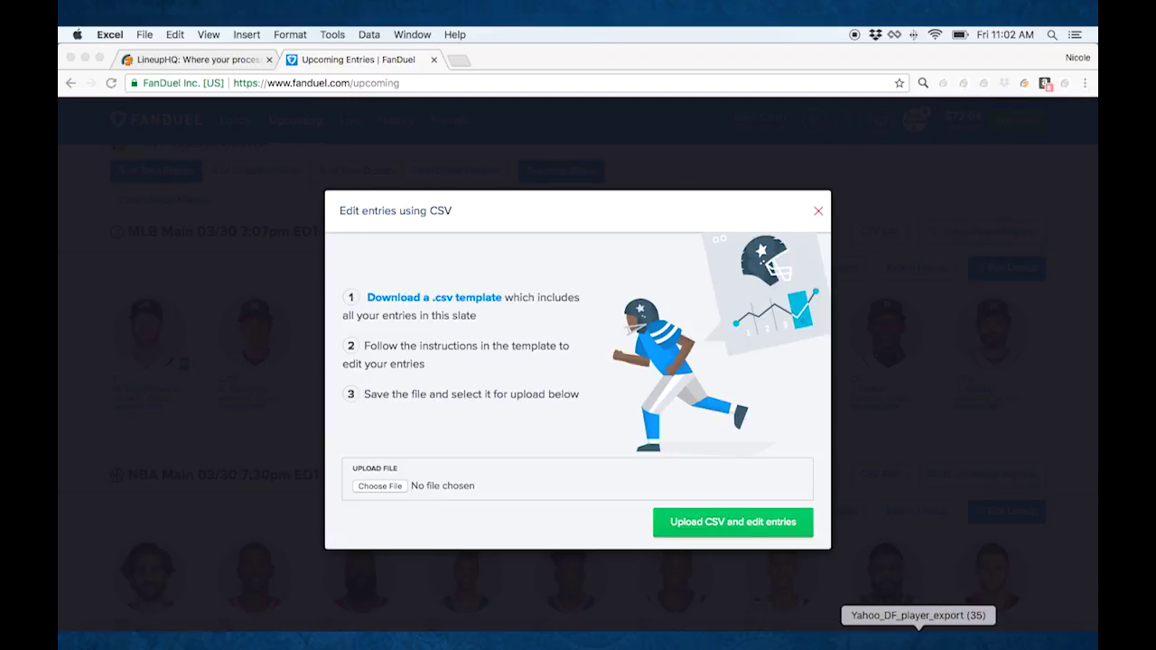
# Bring the NBA template back up and show the File menu's Open Recent list.
pyautogui.click(994, 629)
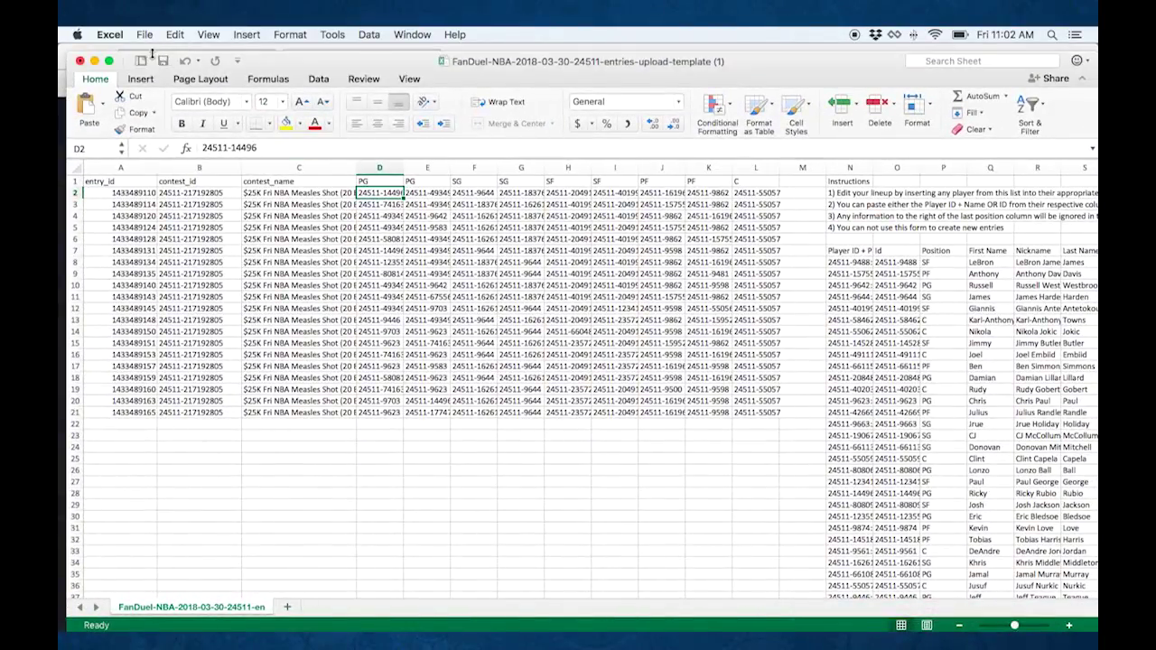
pyautogui.click(147, 36)
pyautogui.moveTo(177, 96)
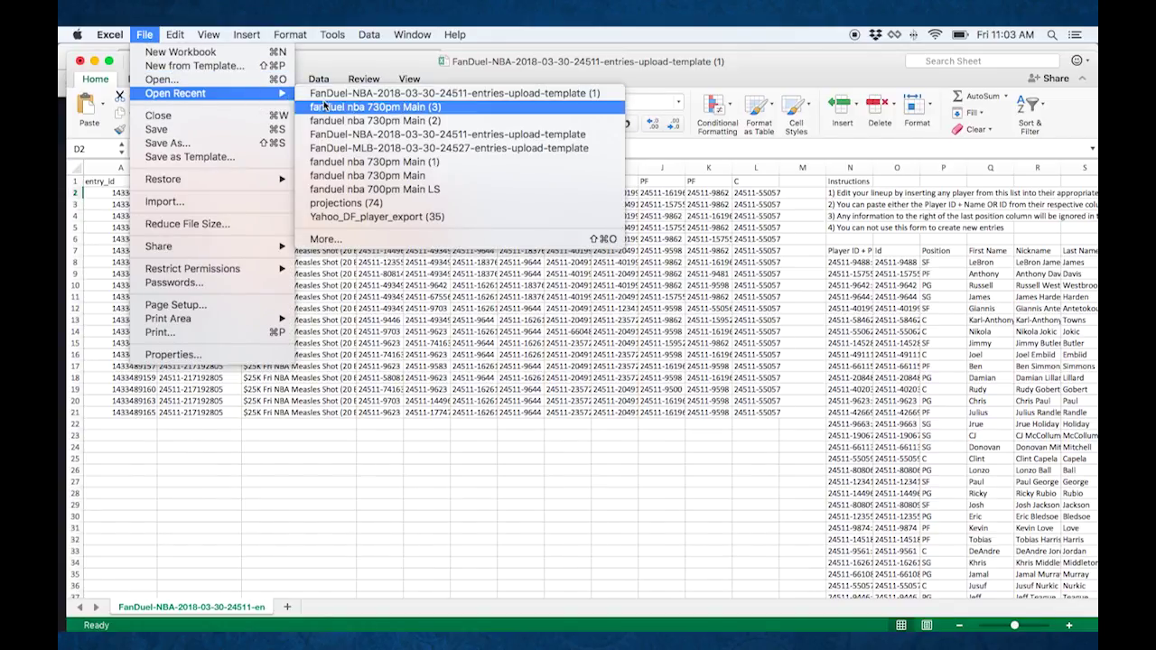
# Open fanduel nba 730pm Main (3) and copy the lineup players in A2:I21.
pyautogui.click(351, 108)
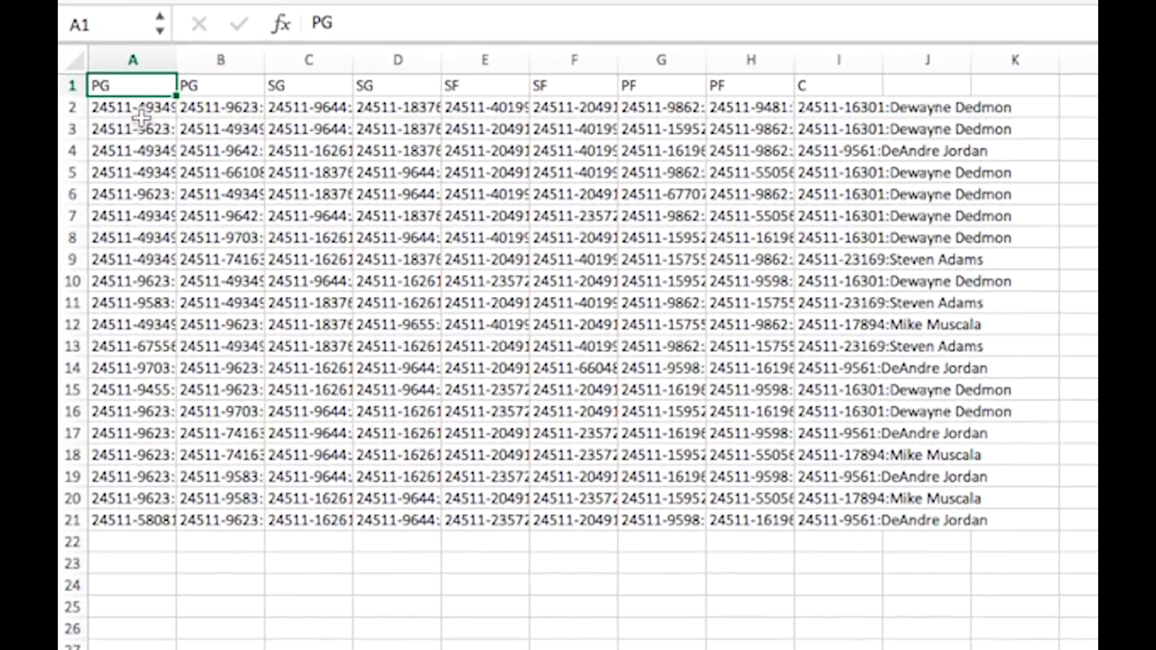
pyautogui.click(142, 211)
pyautogui.moveTo(185, 129); pyautogui.dragTo(835, 524)
pyautogui.hotkey('ctrl', 'c')
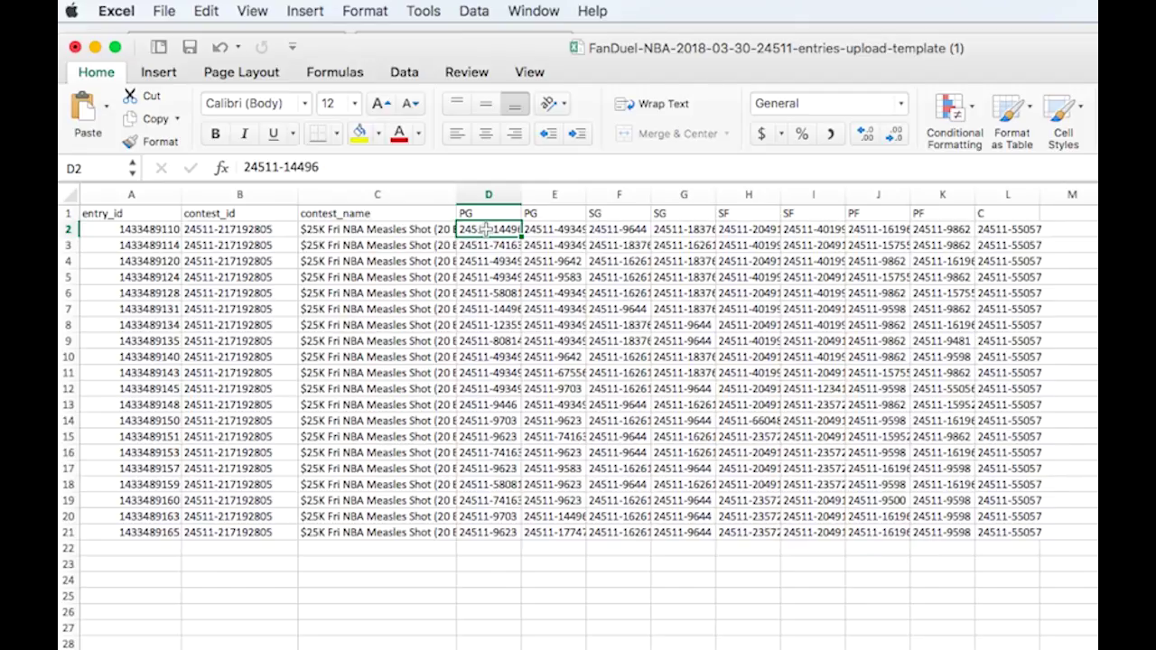
# Paste the lineups at D2 of the NBA template, save it, and keep the CSV changes on close.
pyautogui.press('super+v')
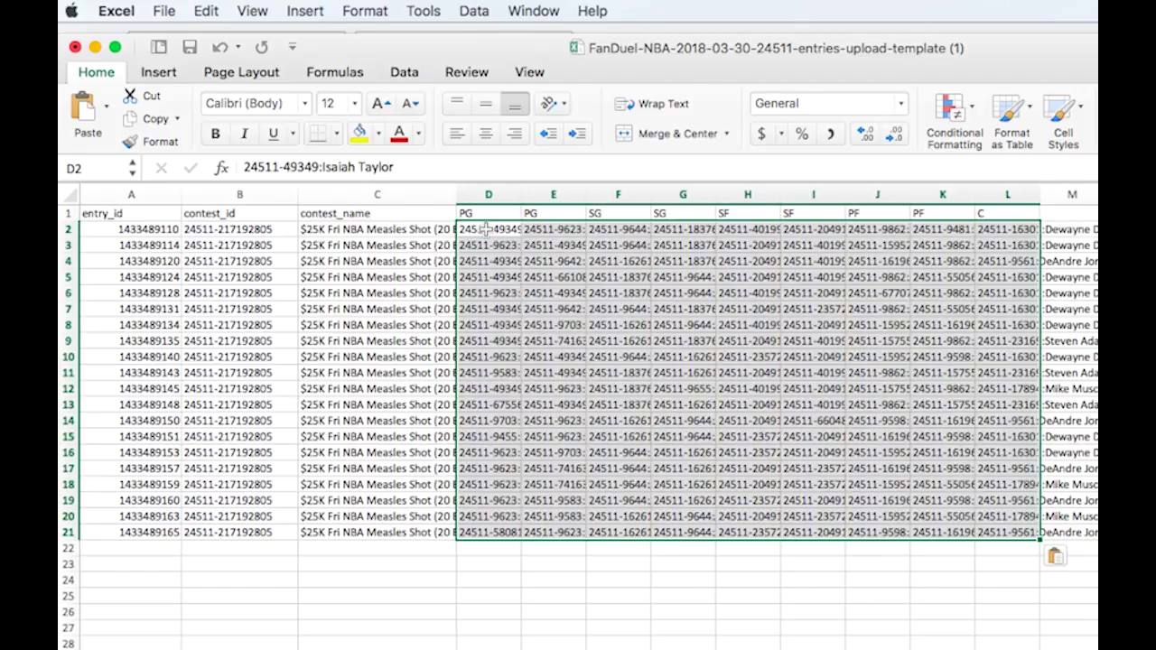
pyautogui.click(189, 50)
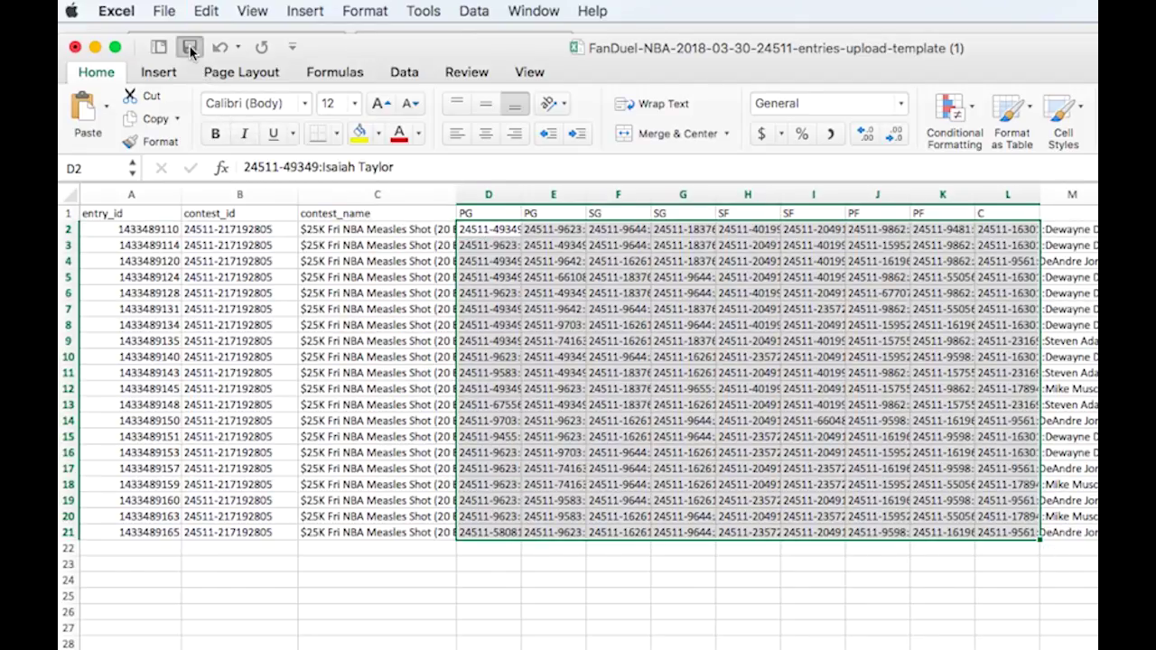
pyautogui.click(74, 47)
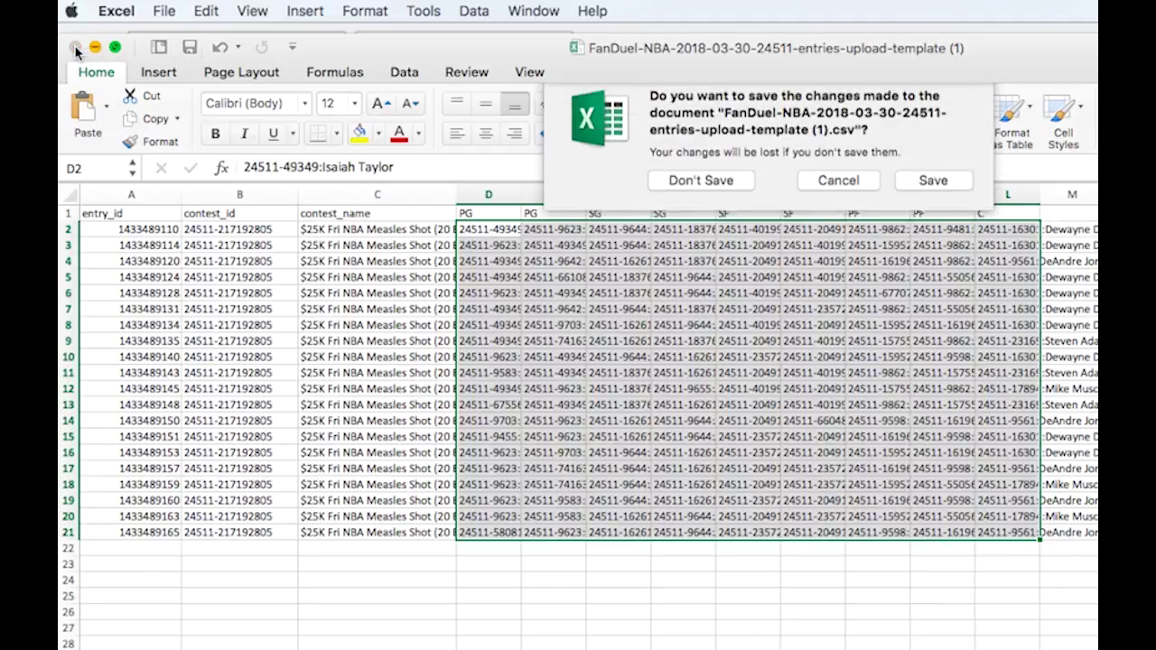
pyautogui.click(922, 200)
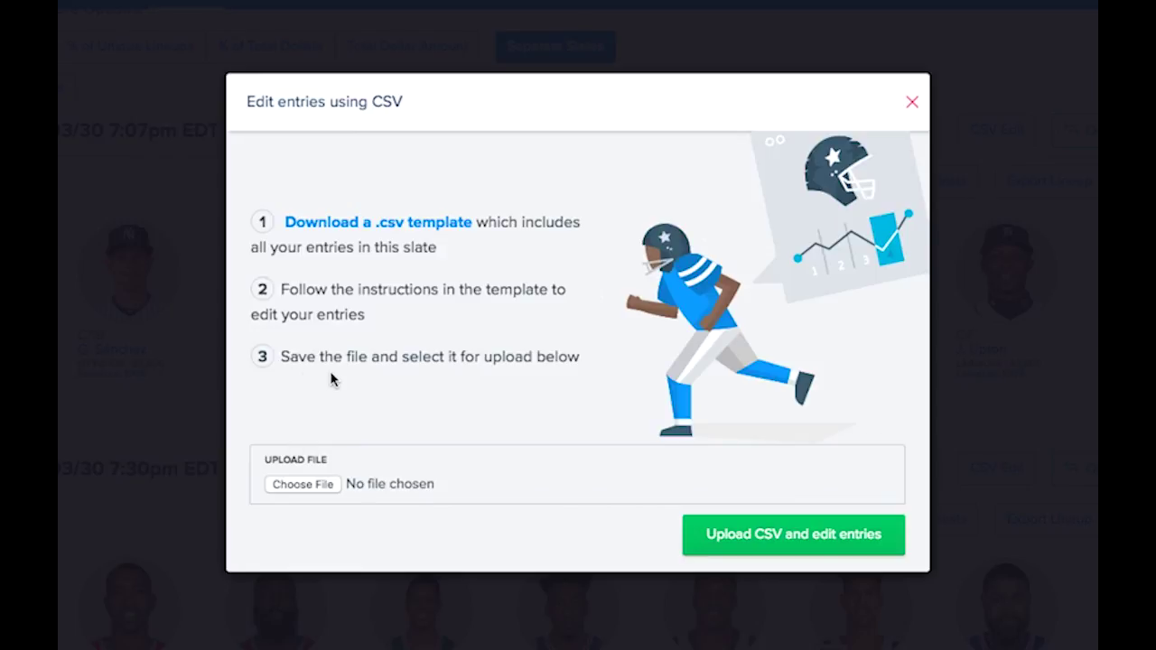
pyautogui.click(325, 484)
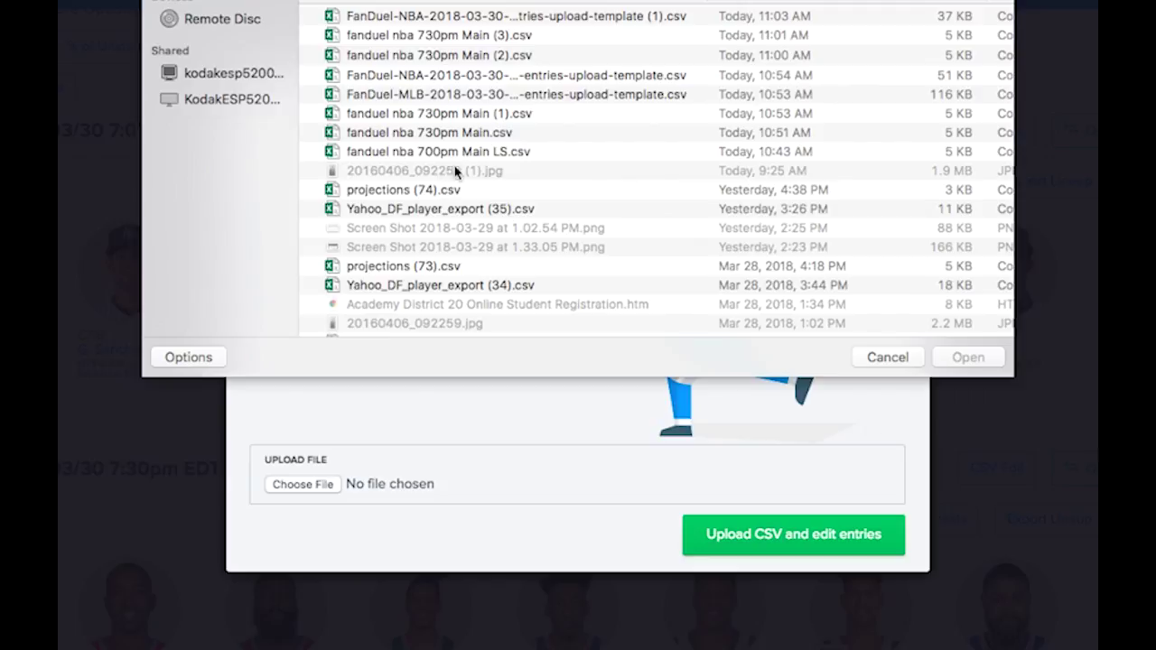
pyautogui.click(591, 17)
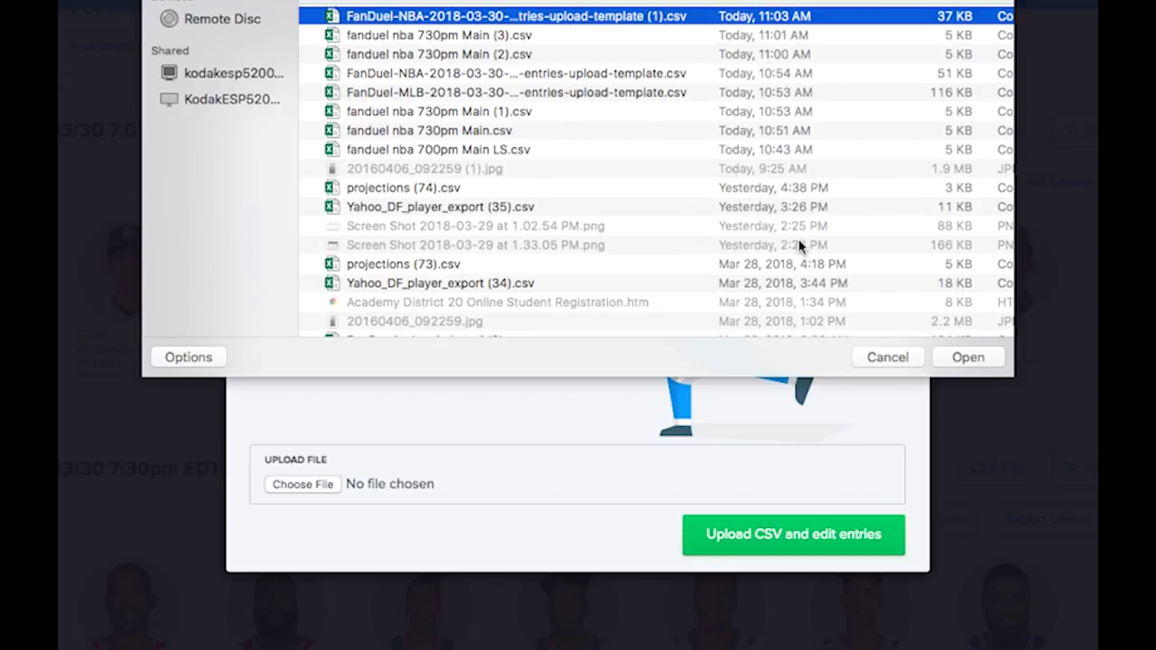
pyautogui.click(959, 358)
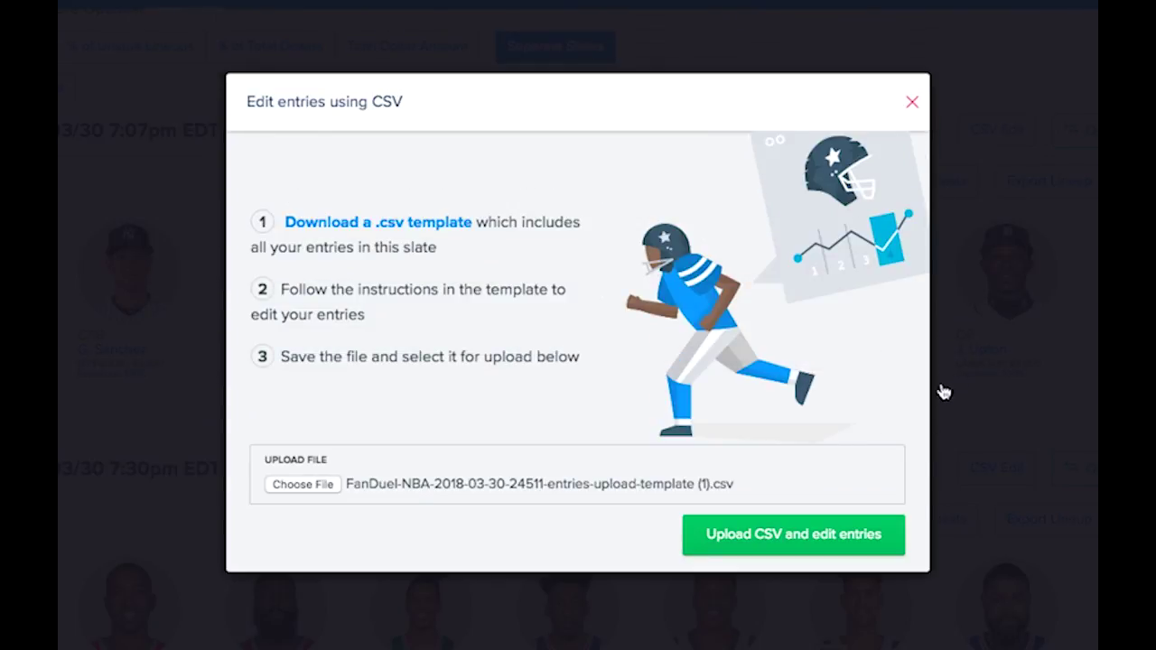
pyautogui.click(774, 546)
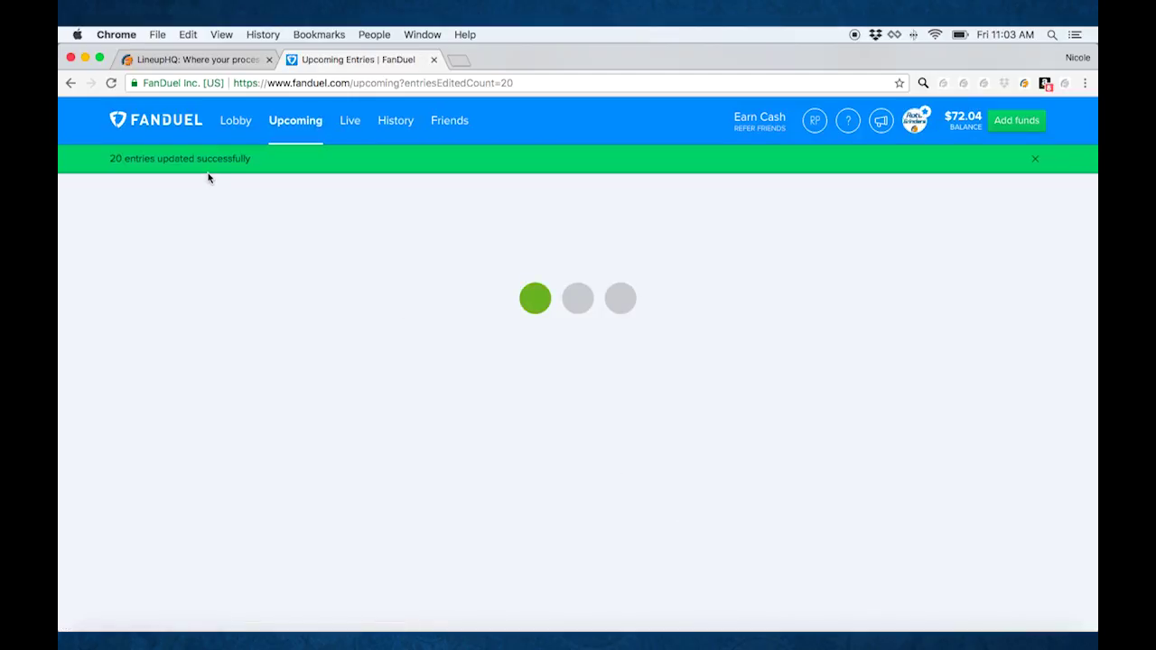
# Scroll through the revised NBA Main 03/30 7:30pm lineups and back up to the header.
pyautogui.scroll(-1, 582, 466)
pyautogui.scroll(-4, 582, 465)
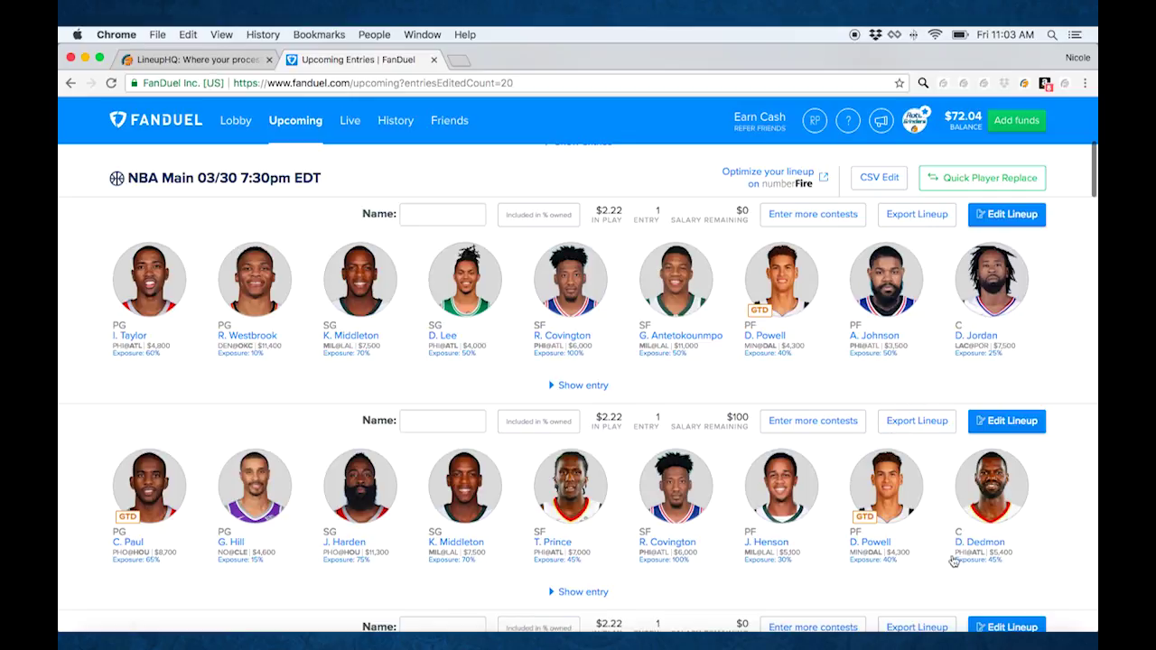
pyautogui.scroll(-8, 953, 553)
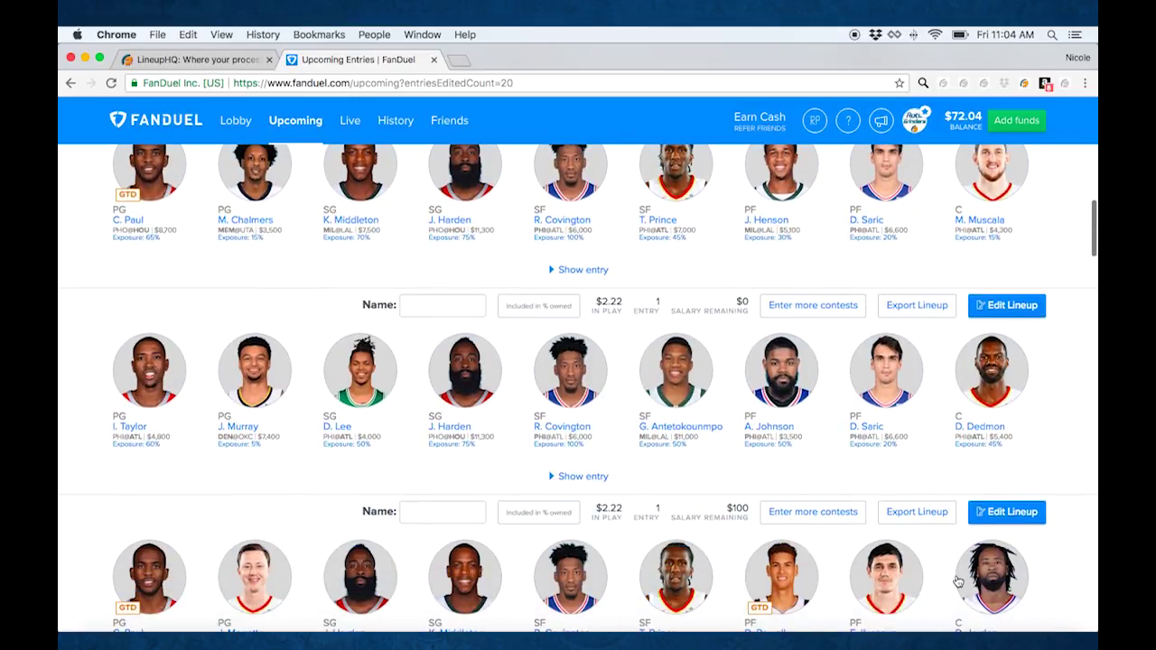
pyautogui.scroll(-4, 957, 582)
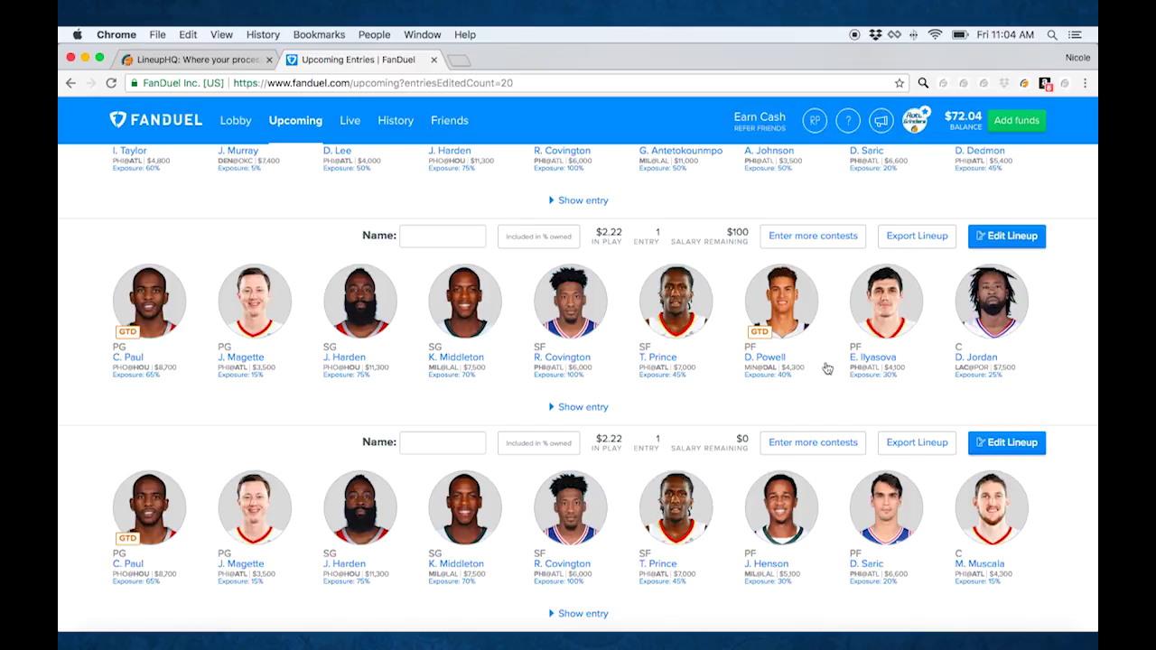
pyautogui.scroll(6, 842, 359)
pyautogui.scroll(10, 842, 359)
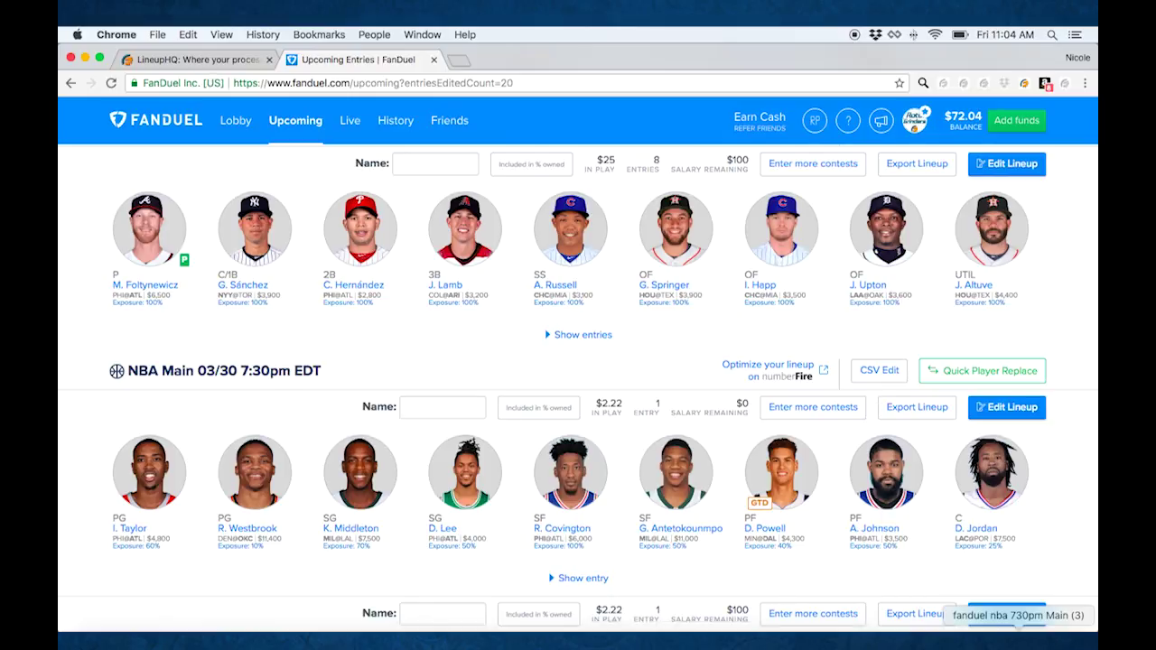
# Open the downloaded MLB entries template, check the pitcher id in D2, then minimize Excel.
pyautogui.click(858, 627)
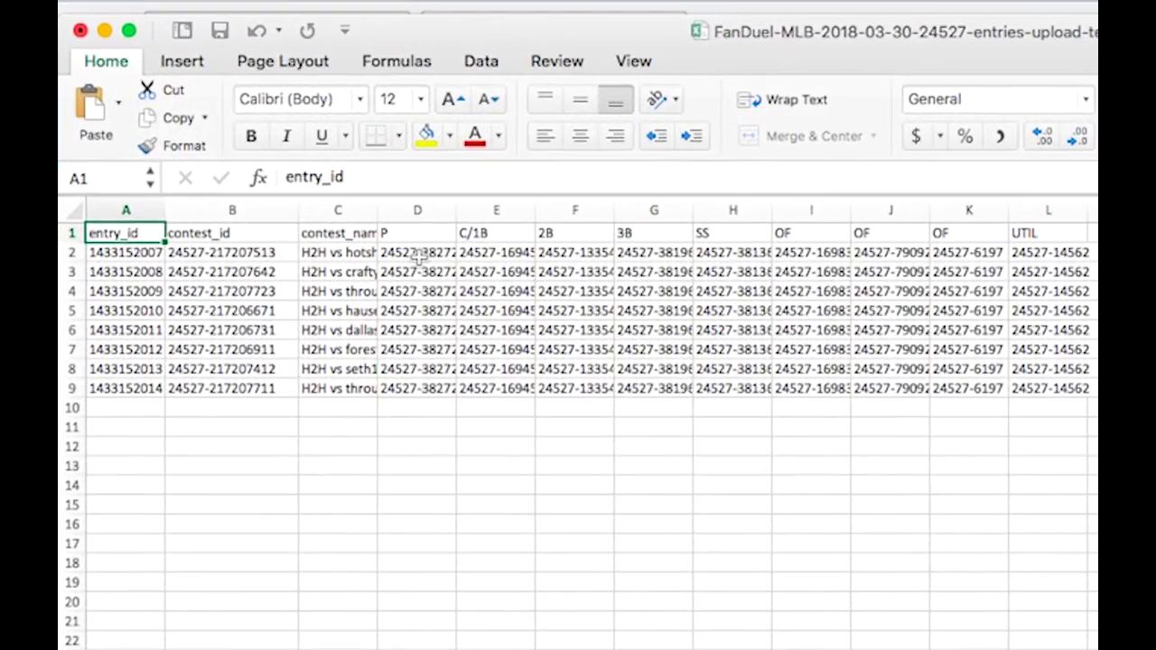
pyautogui.click(418, 257)
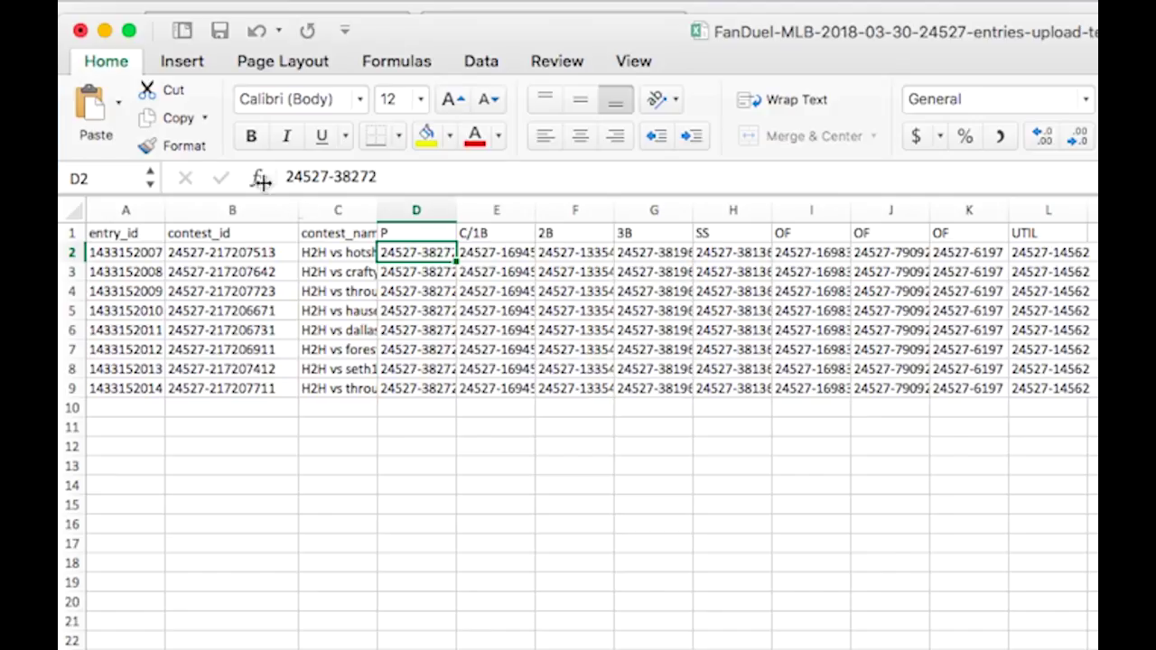
pyautogui.click(104, 33)
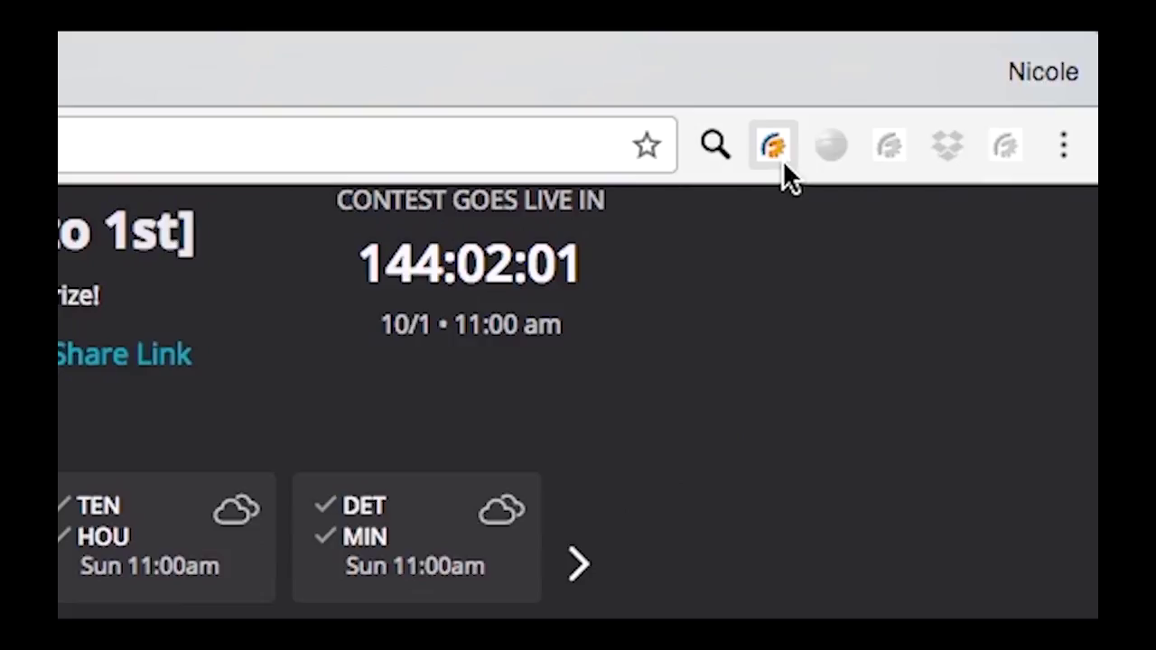
# Sign in to the RG extension and set RG Options to RG pOWN%, then RG Fpts.
pyautogui.click(775, 153)
pyautogui.click(556, 412)
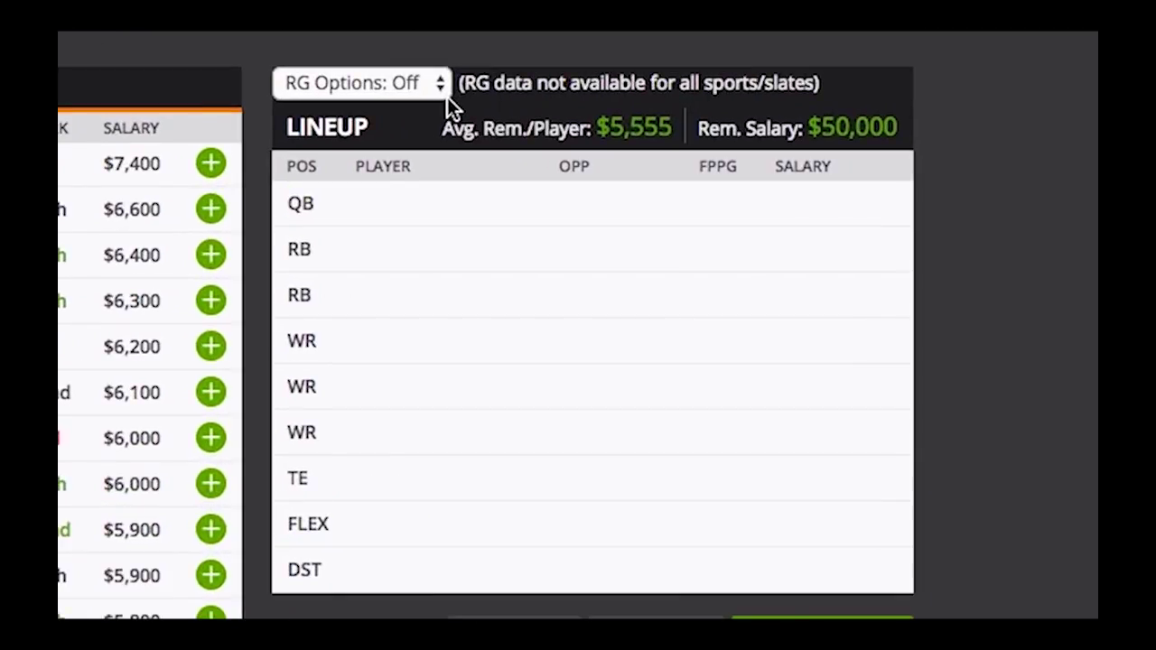
pyautogui.click(442, 83)
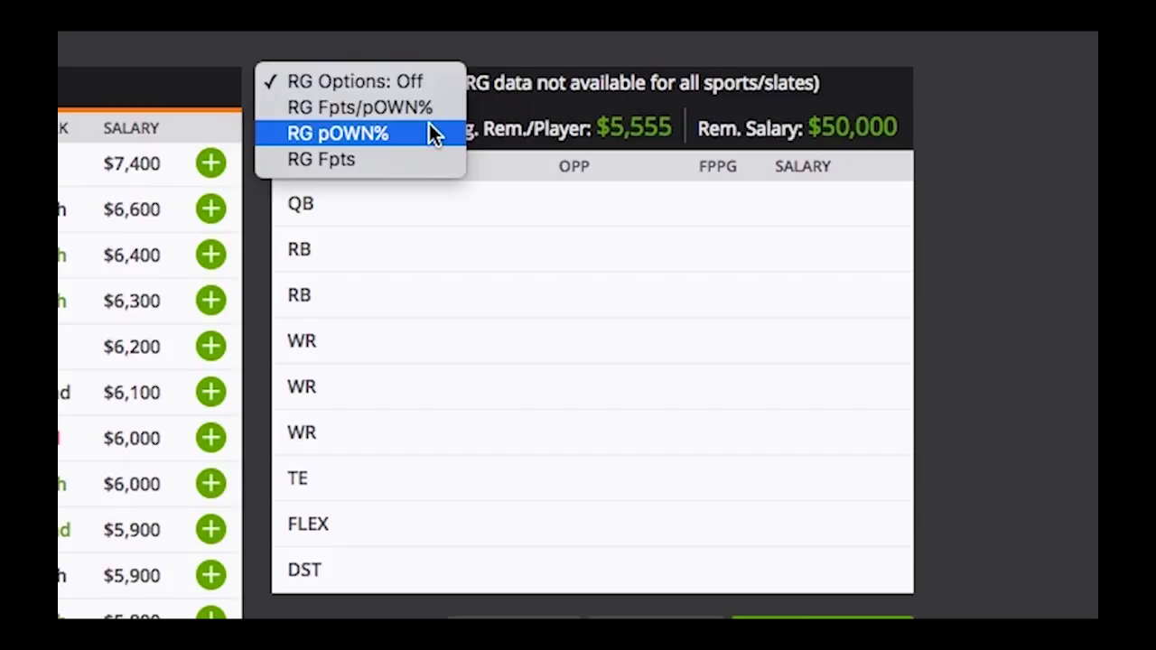
pyautogui.click(369, 139)
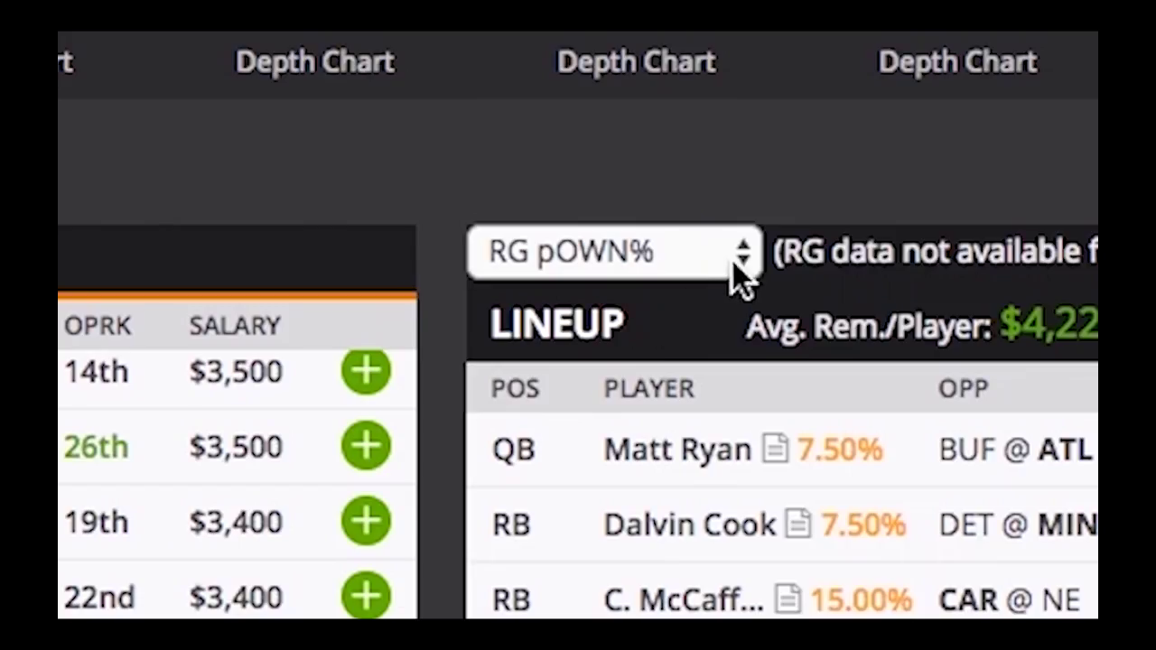
pyautogui.click(732, 261)
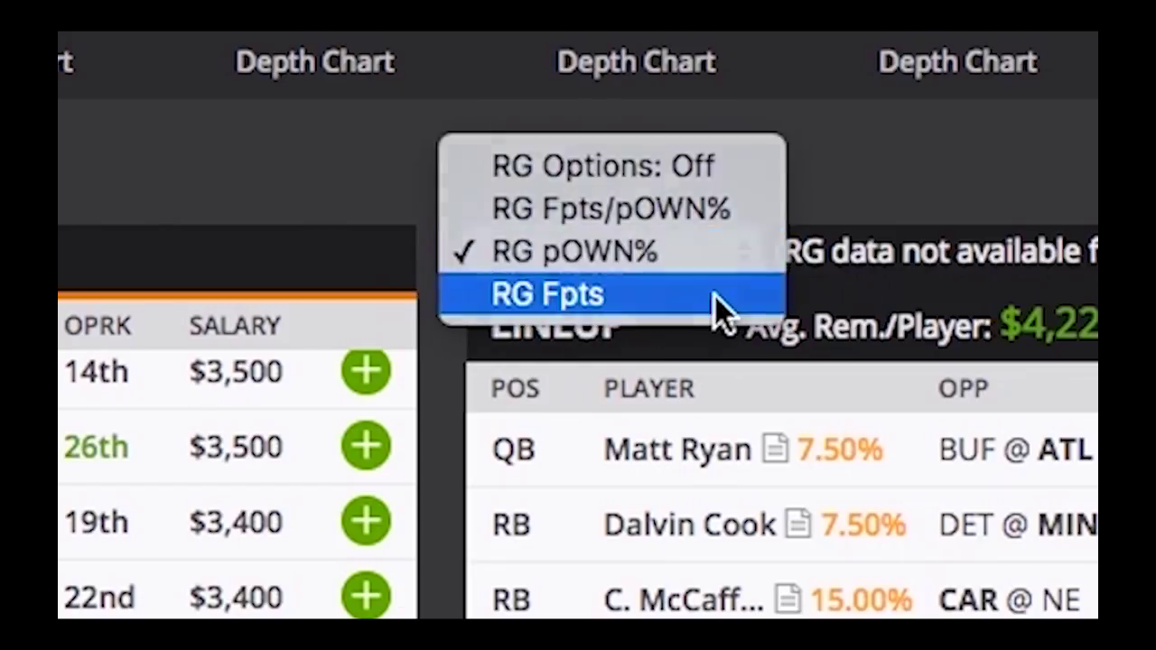
pyautogui.click(715, 296)
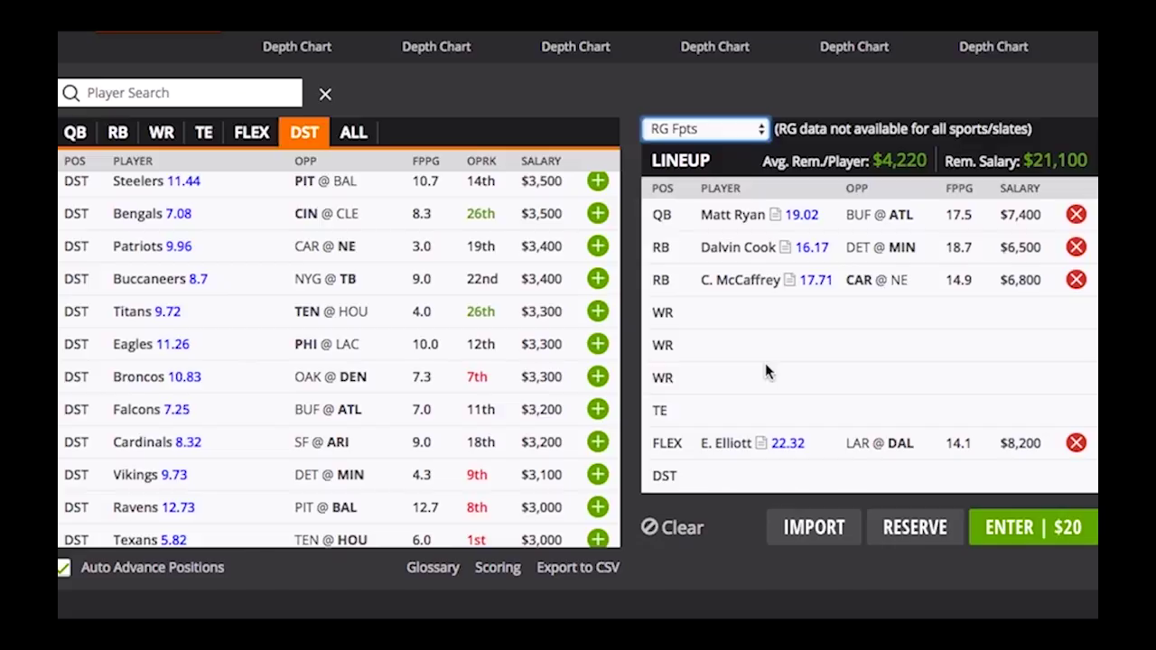